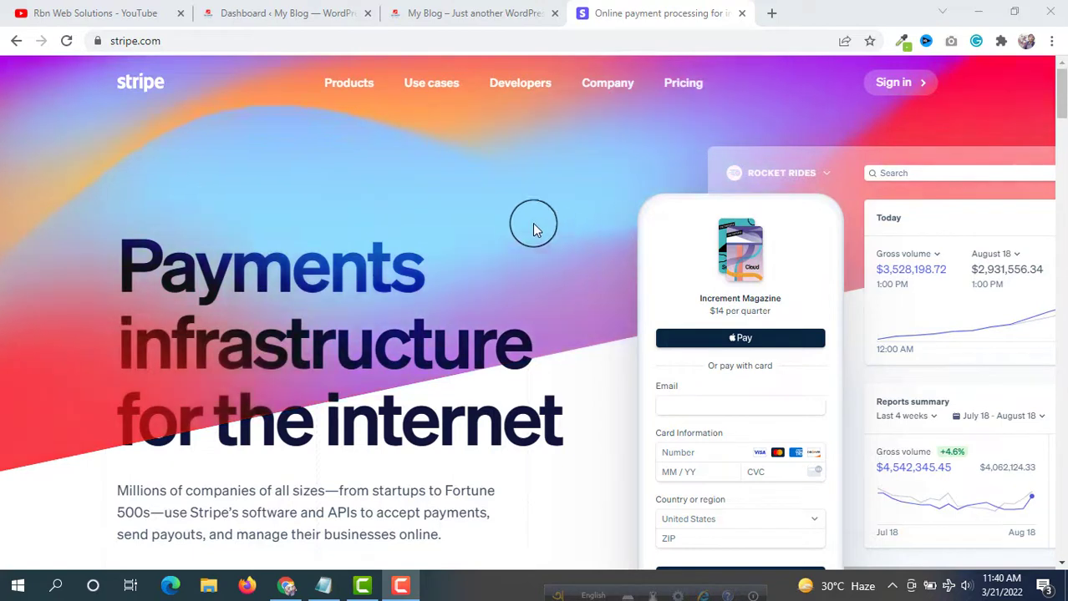
# Move the WordPress Dashboard tab beside the stripe.com tab and switch to it.
pyautogui.moveTo(259, 8); pyautogui.dragTo(381, 12)
pyautogui.click(270, 155)
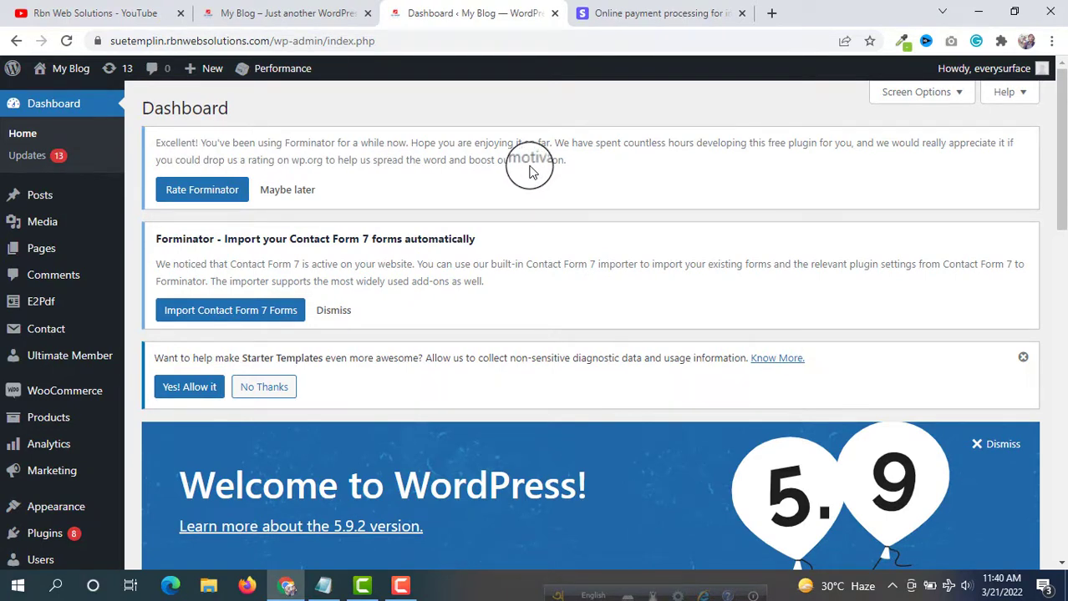
# Search the plugin directory for 'stripe' from Plugins > Add New.
pyautogui.scroll(-2, 530, 165)
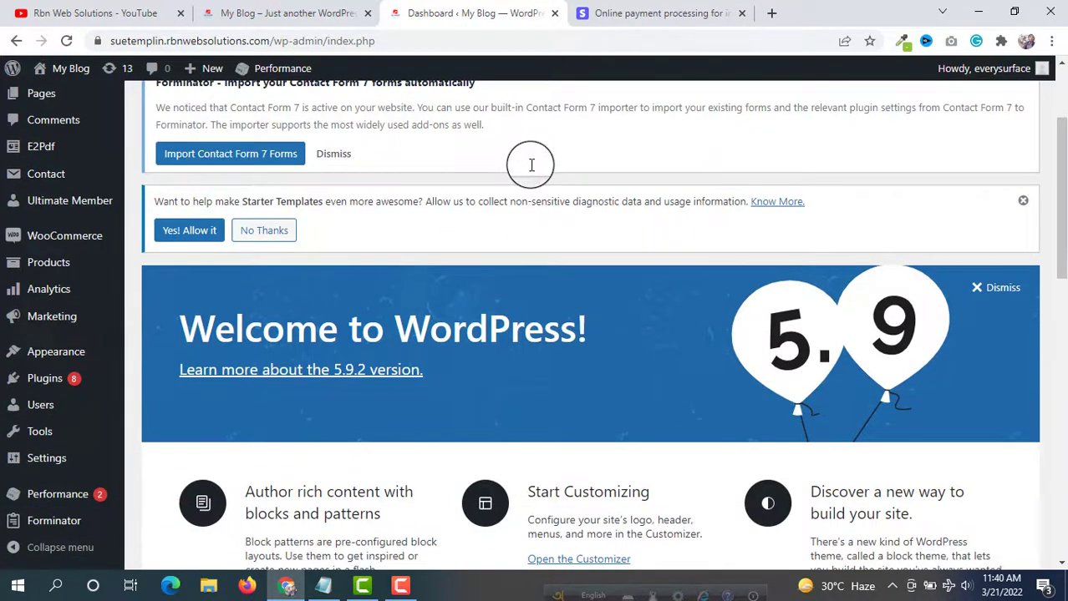
pyautogui.moveTo(57, 382)
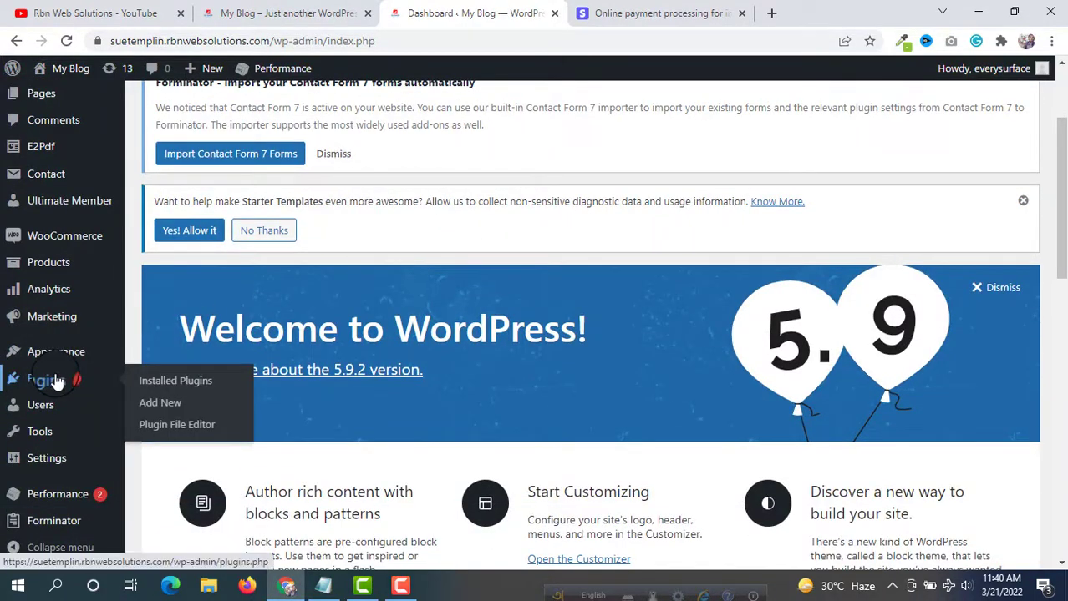
pyautogui.click(173, 409)
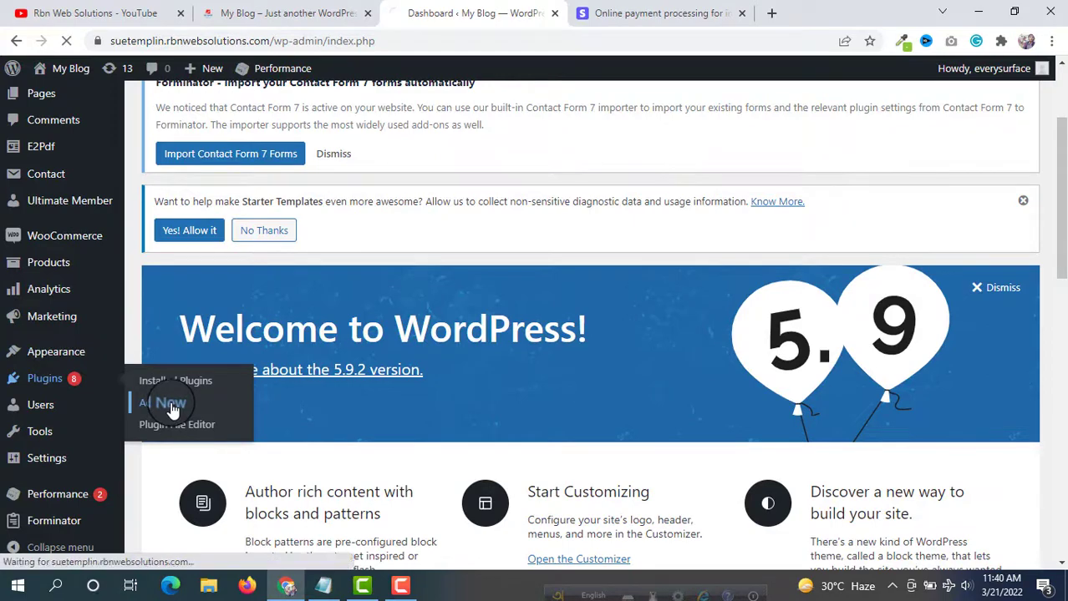
pyautogui.click(877, 441)
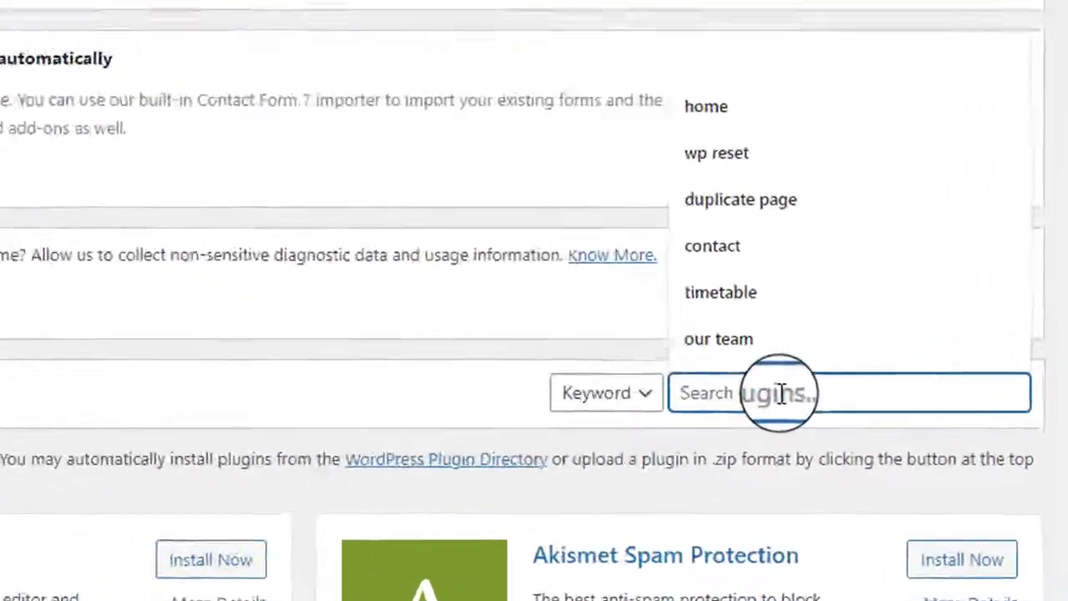
pyautogui.write('stripe')
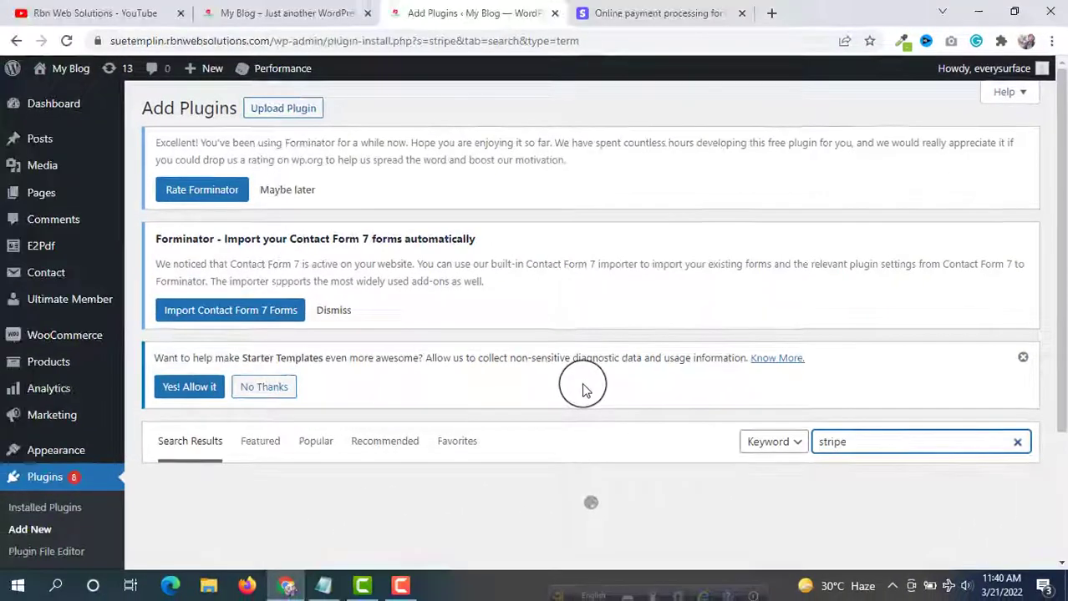
# Install and activate the WooCommerce Stripe Payment Gateway plugin.
pyautogui.scroll(-2, 585, 390)
pyautogui.scroll(-1, 543, 418)
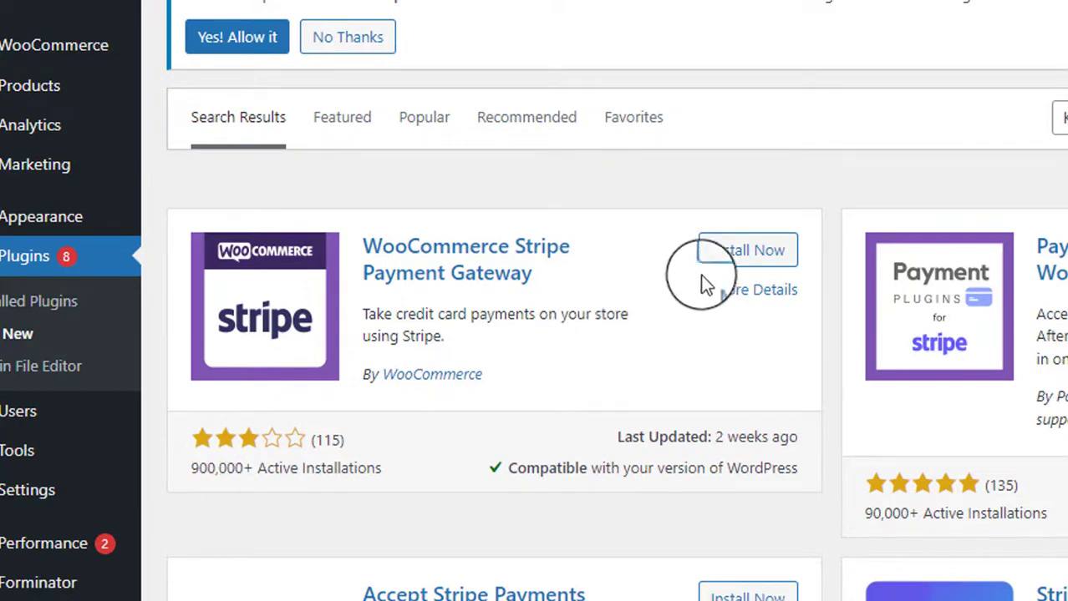
pyautogui.click(758, 264)
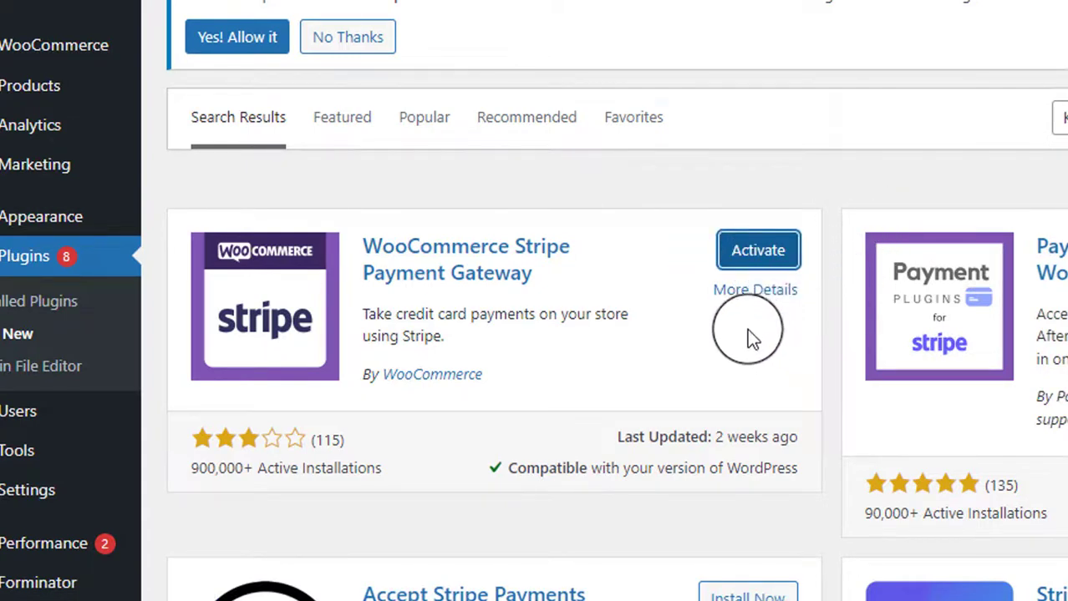
pyautogui.click(767, 264)
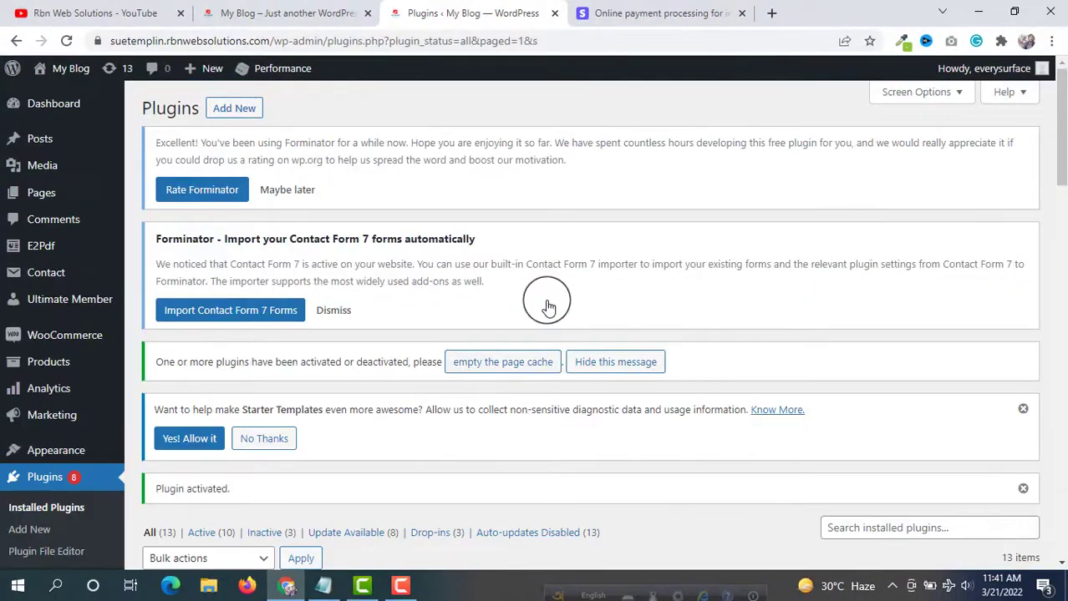
# Open WooCommerce Settings > Payments and bring the disabled Stripe payment methods into view.
pyautogui.scroll(-5, 498, 288)
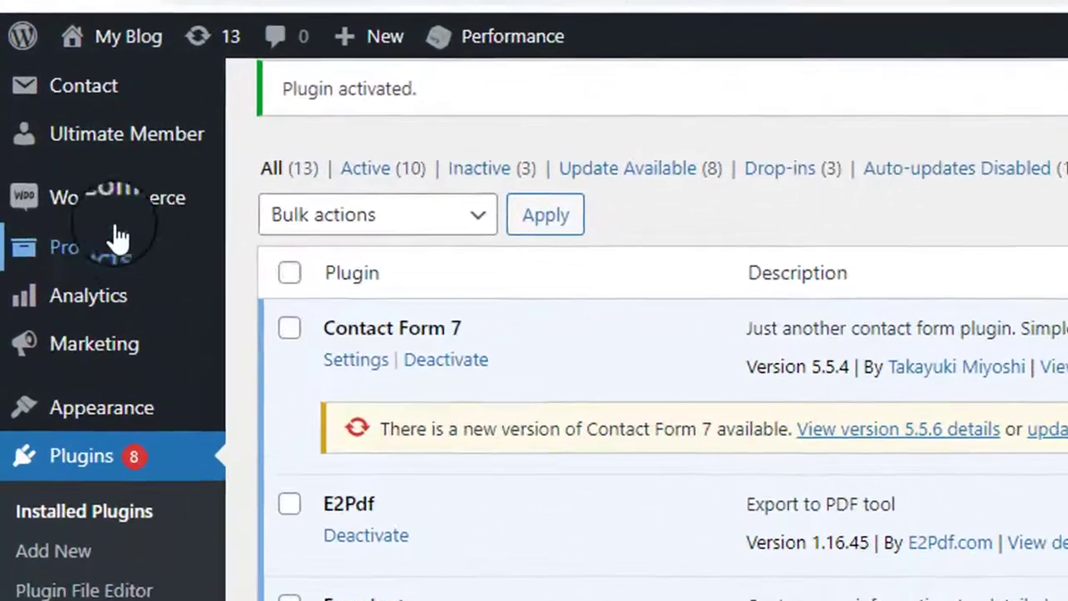
pyautogui.moveTo(43, 162)
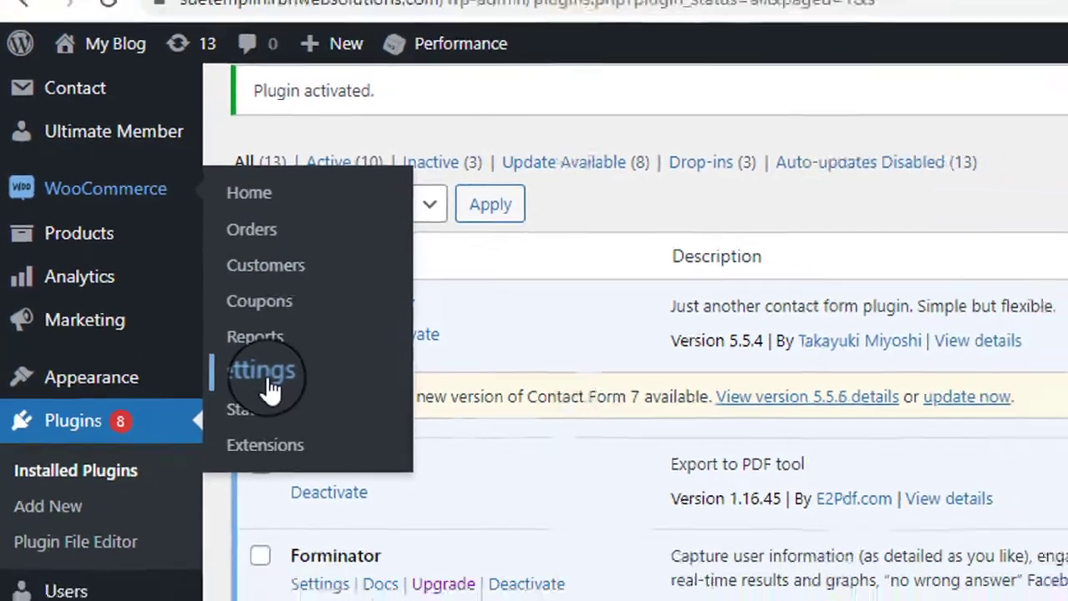
pyautogui.click(300, 410)
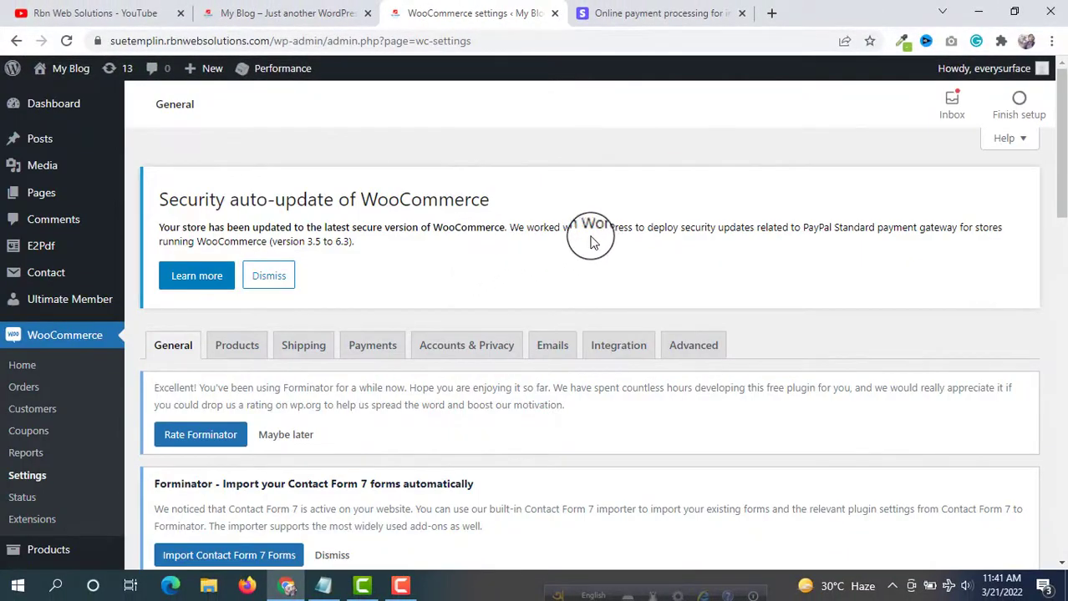
pyautogui.scroll(-1, 598, 228)
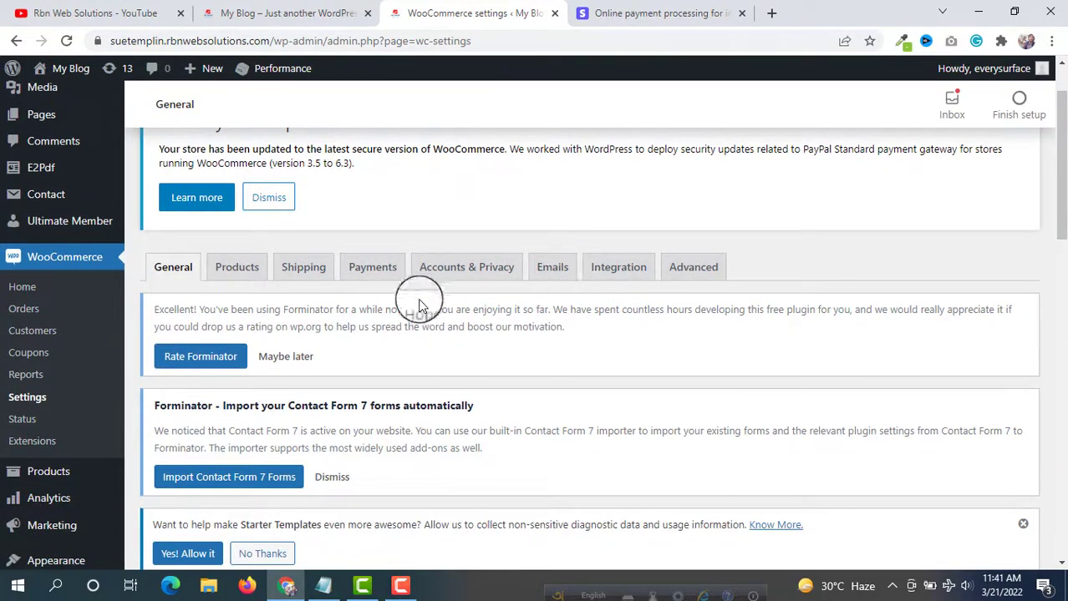
pyautogui.click(381, 280)
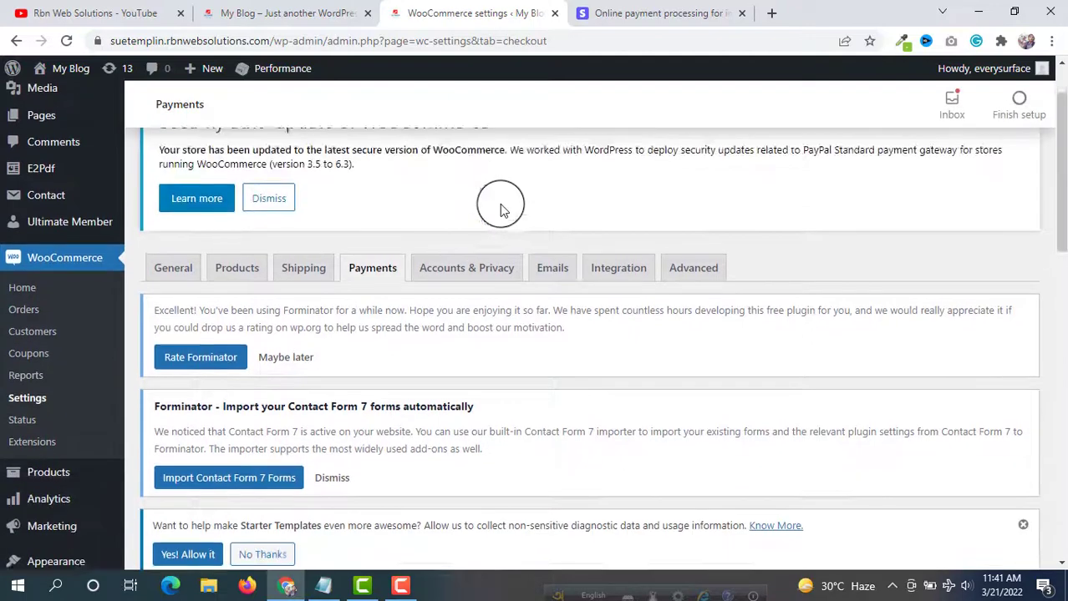
pyautogui.scroll(-2, 502, 203)
pyautogui.scroll(-4, 502, 203)
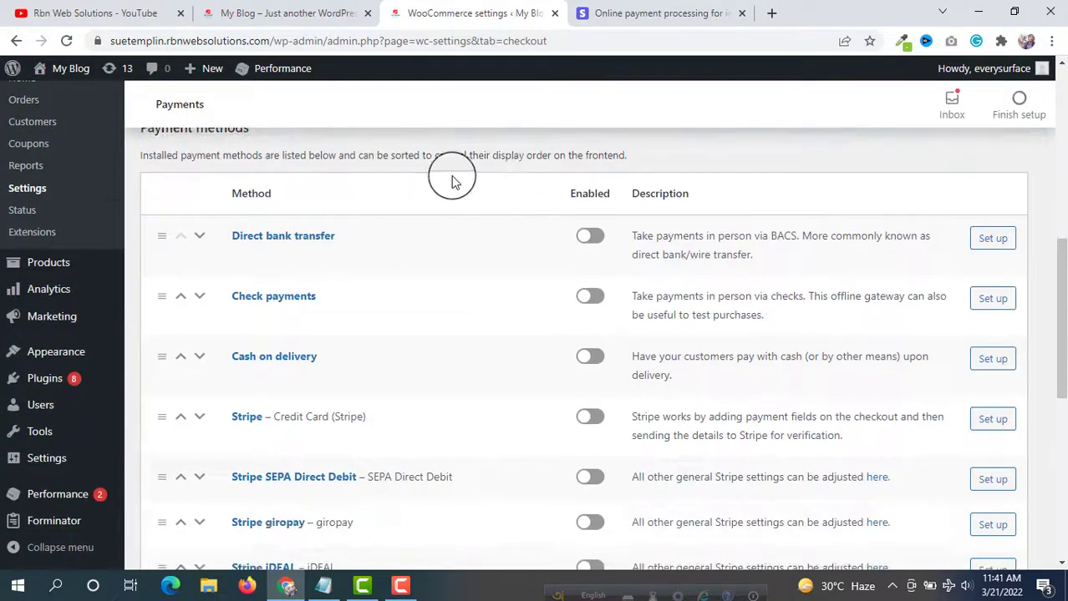
pyautogui.scroll(-1, 454, 182)
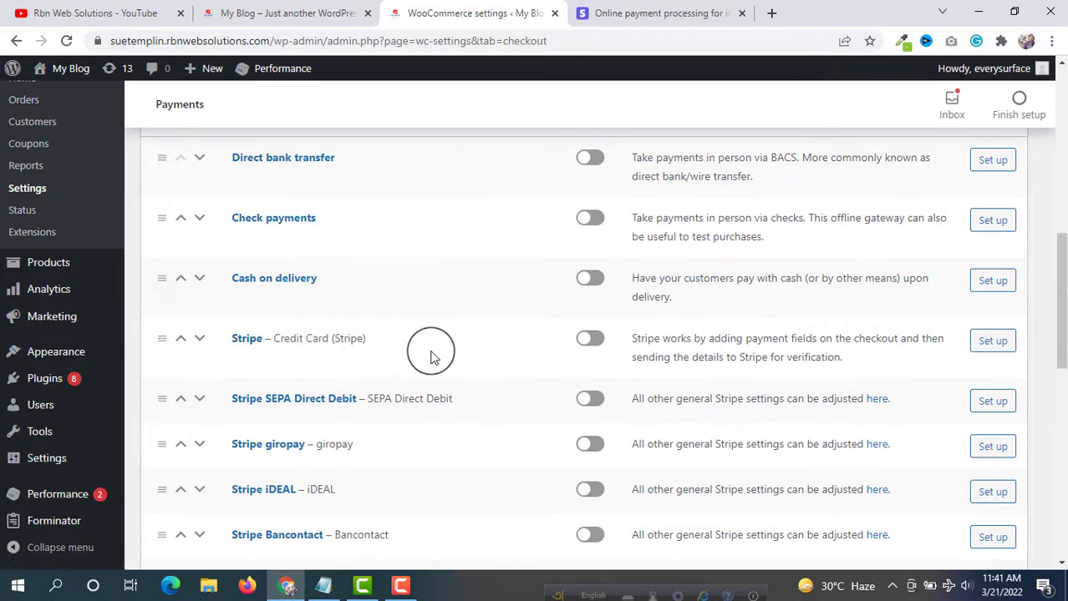
# Open the Stripe credit card gateway settings and choose to enter account keys manually.
pyautogui.click(590, 341)
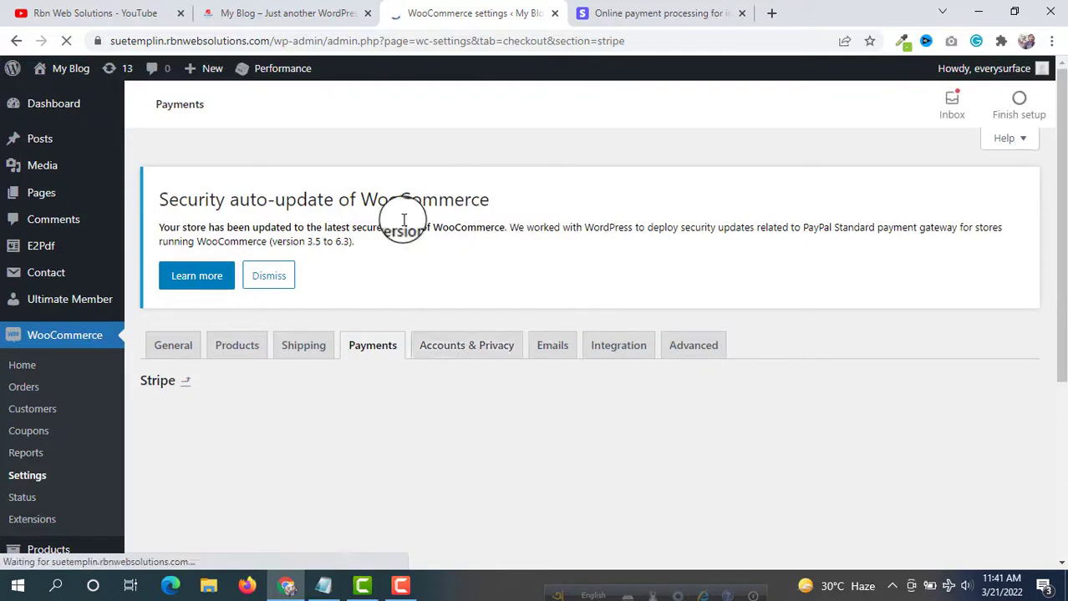
pyautogui.scroll(-5, 413, 216)
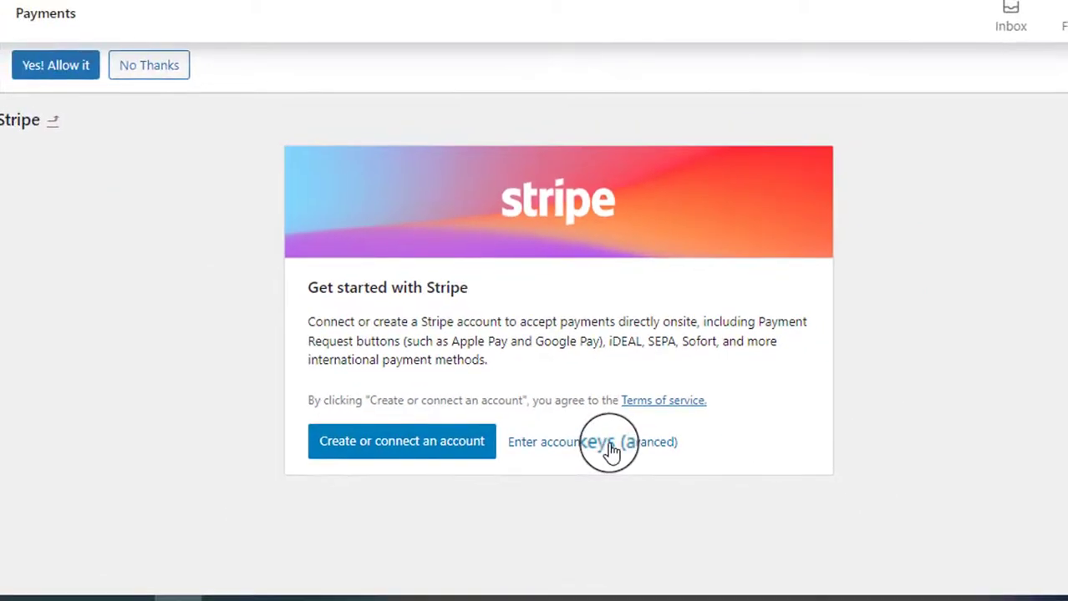
pyautogui.click(610, 445)
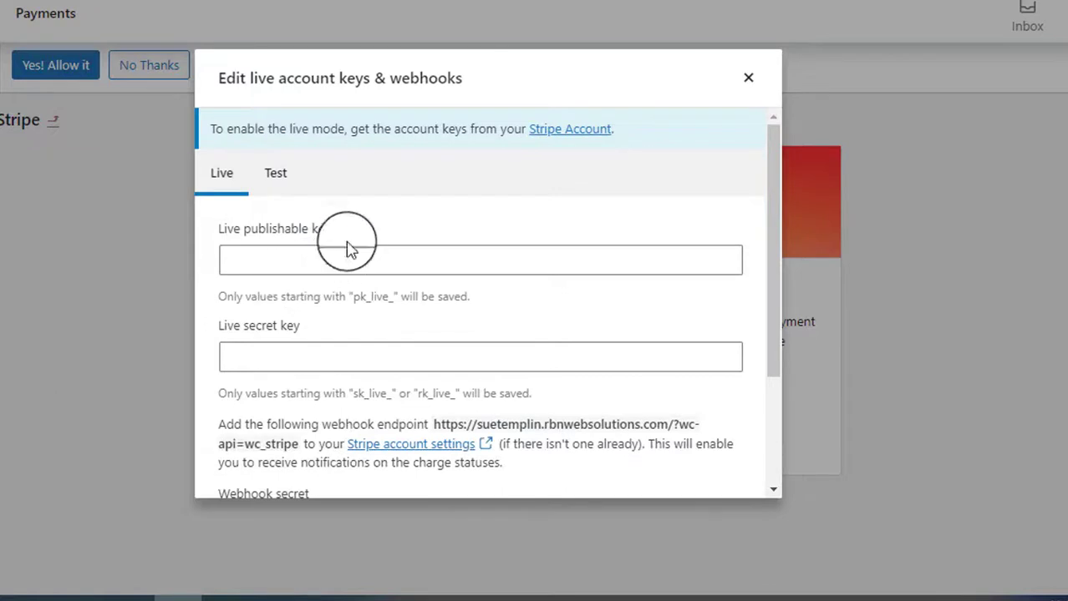
# Highlight the Live publishable key and Webhook secret labels in the keys dialog.
pyautogui.moveTo(357, 238); pyautogui.dragTo(215, 237)
pyautogui.moveTo(302, 334); pyautogui.dragTo(224, 327)
pyautogui.scroll(-2, 468, 284)
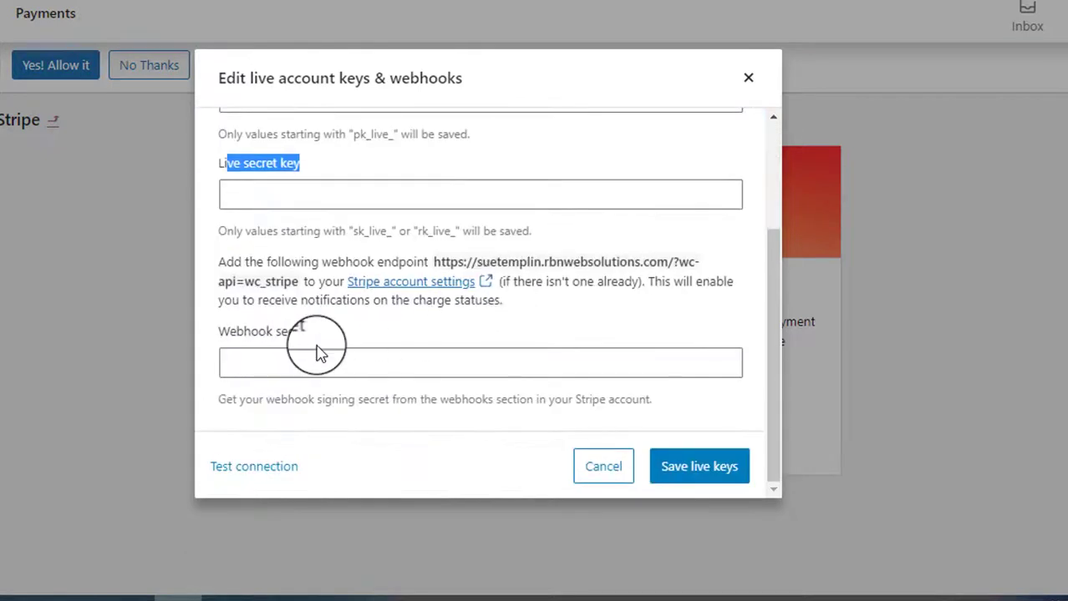
pyautogui.click(265, 337)
pyautogui.moveTo(265, 338); pyautogui.dragTo(215, 337)
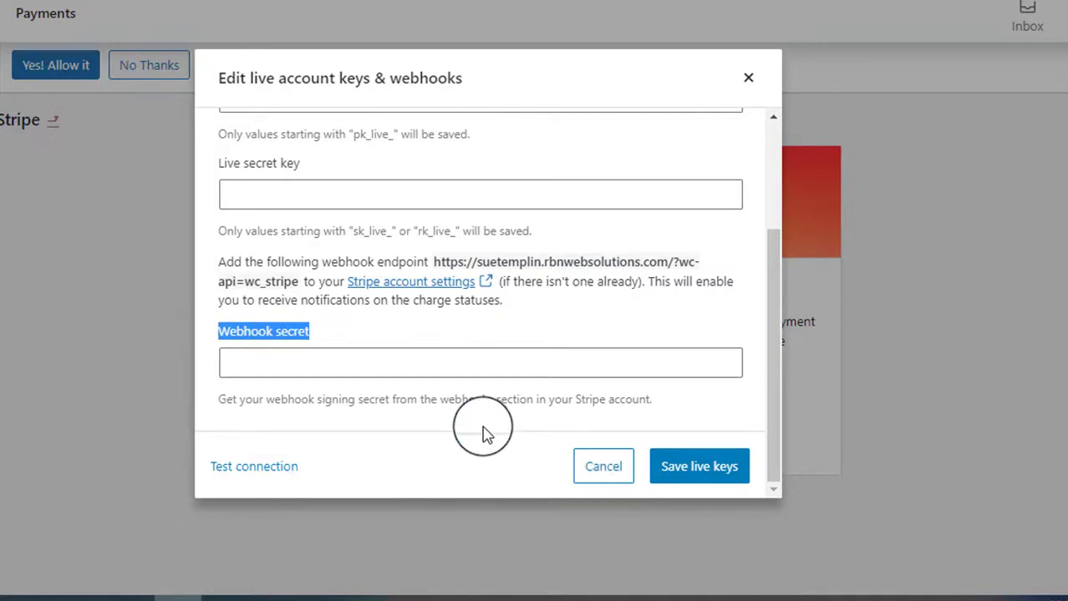
# Check the Test mode key fields, then return to the Live key fields.
pyautogui.scroll(3, 439, 392)
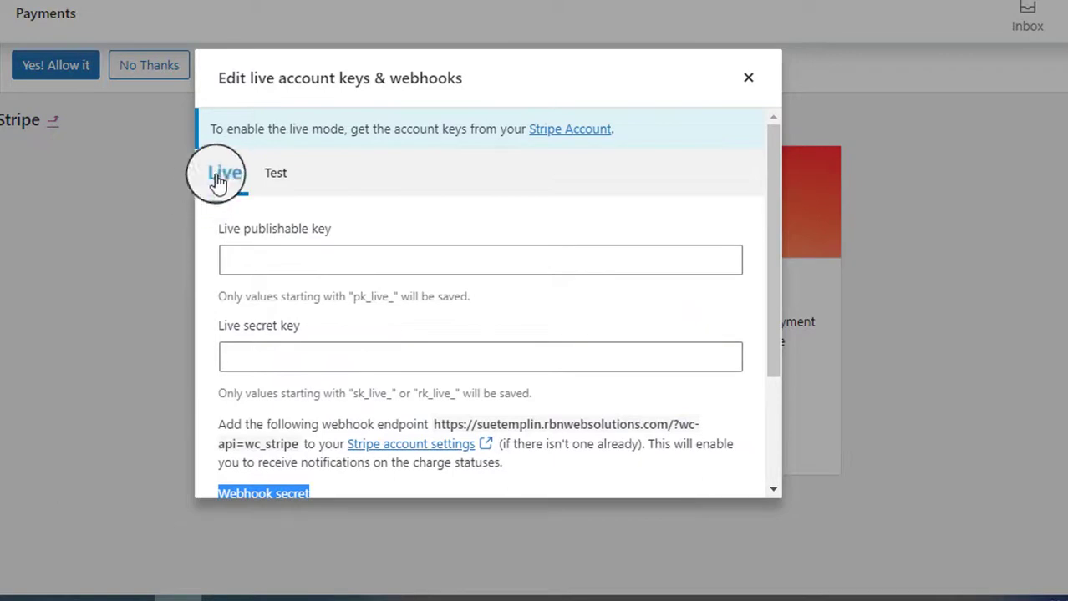
pyautogui.click(280, 173)
pyautogui.scroll(-2, 409, 310)
pyautogui.scroll(2, 410, 301)
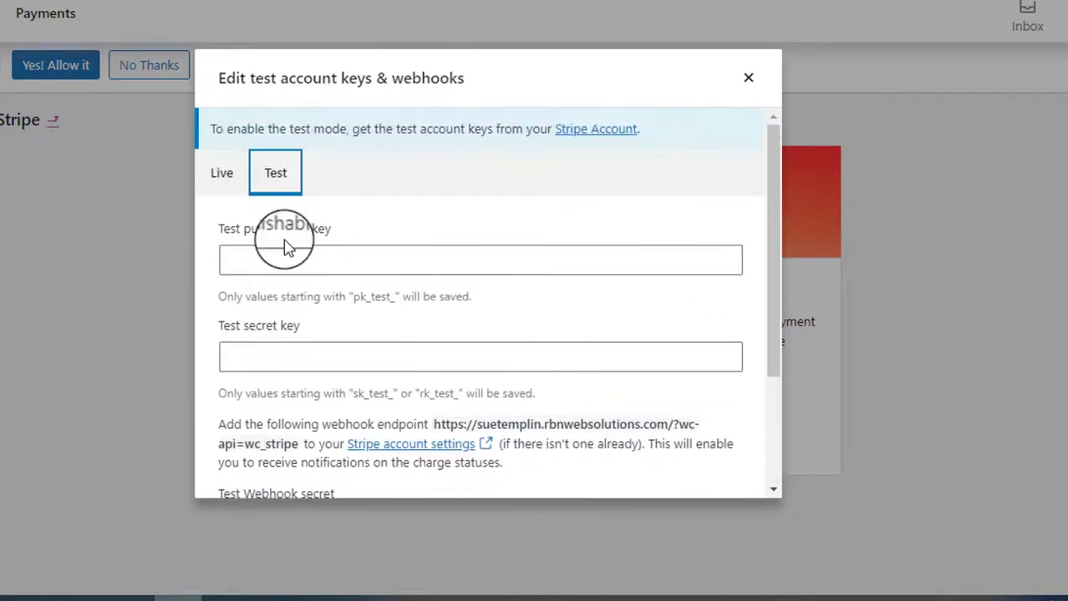
pyautogui.click(213, 177)
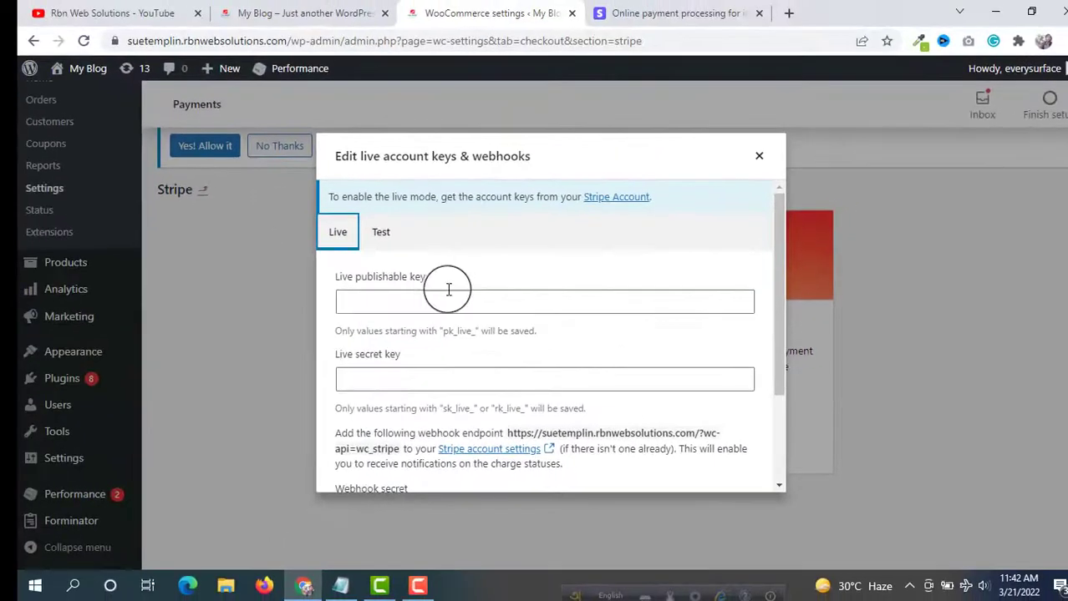
# Sign in to the Stripe dashboard and toggle test mode on, then back to live.
pyautogui.click(690, 12)
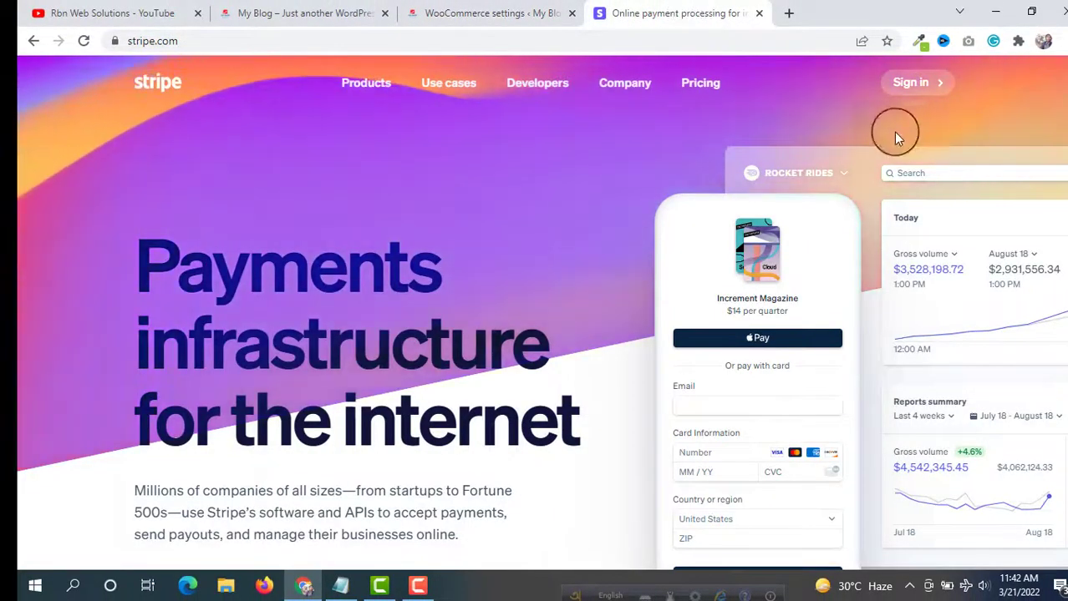
pyautogui.click(918, 88)
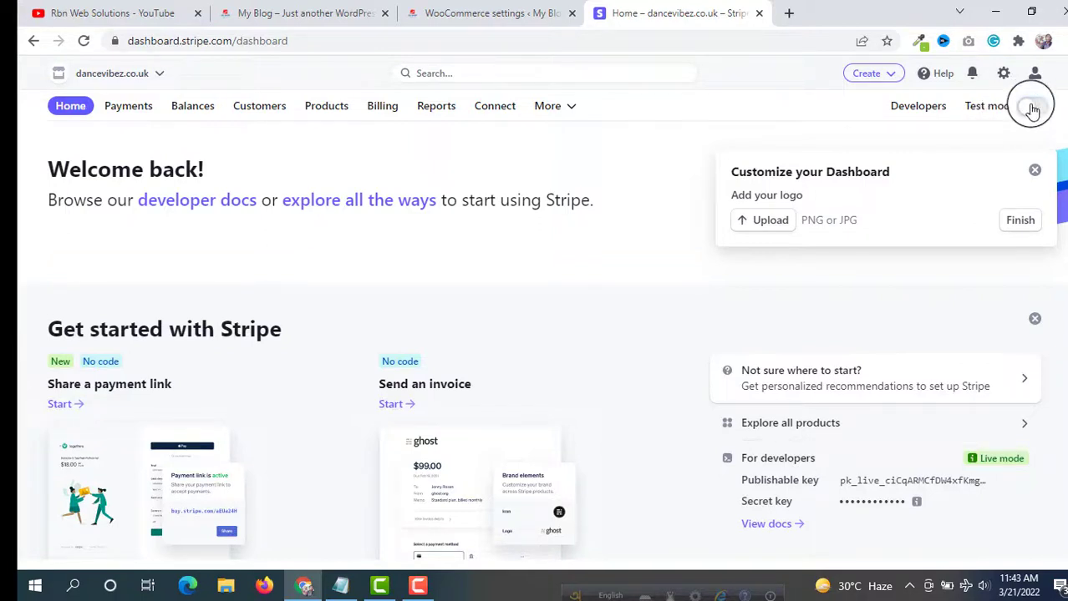
pyautogui.click(1032, 108)
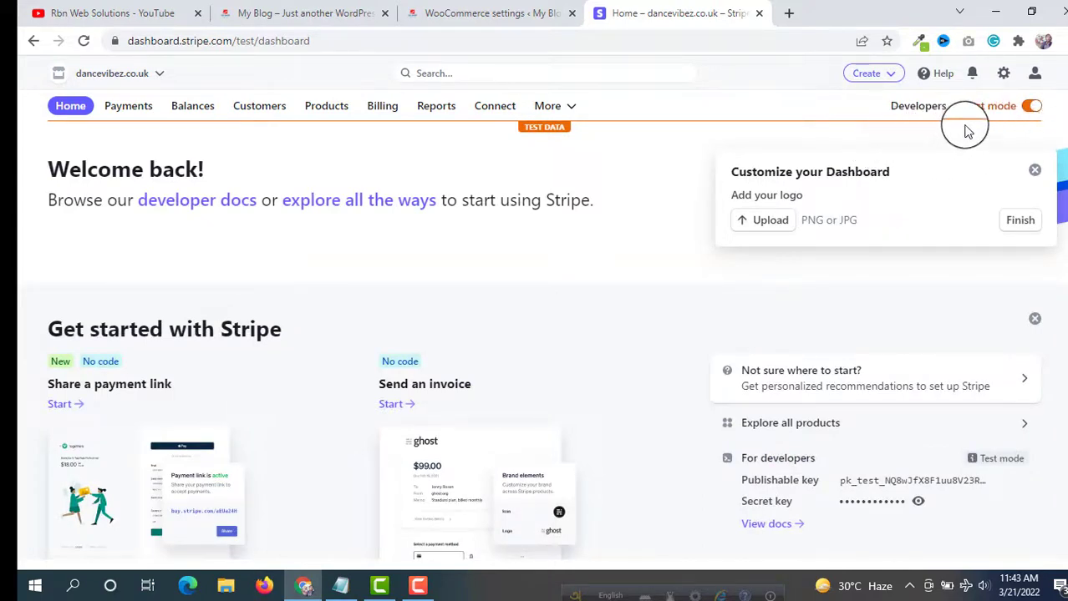
pyautogui.click(1035, 107)
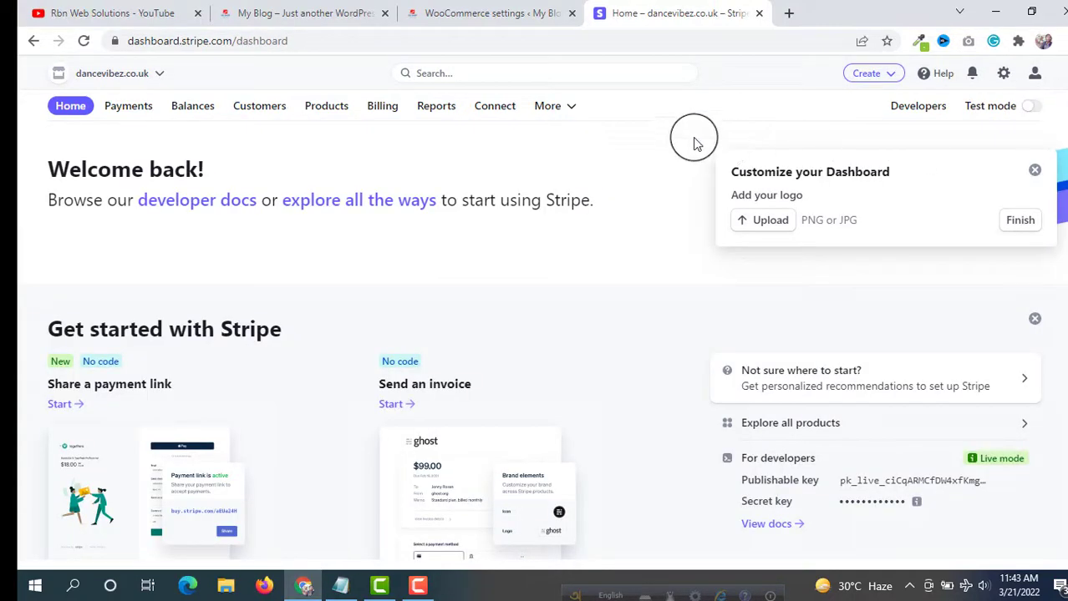
# Compare with the WooCommerce keys dialog, then scroll Stripe to the live publishable key.
pyautogui.click(487, 10)
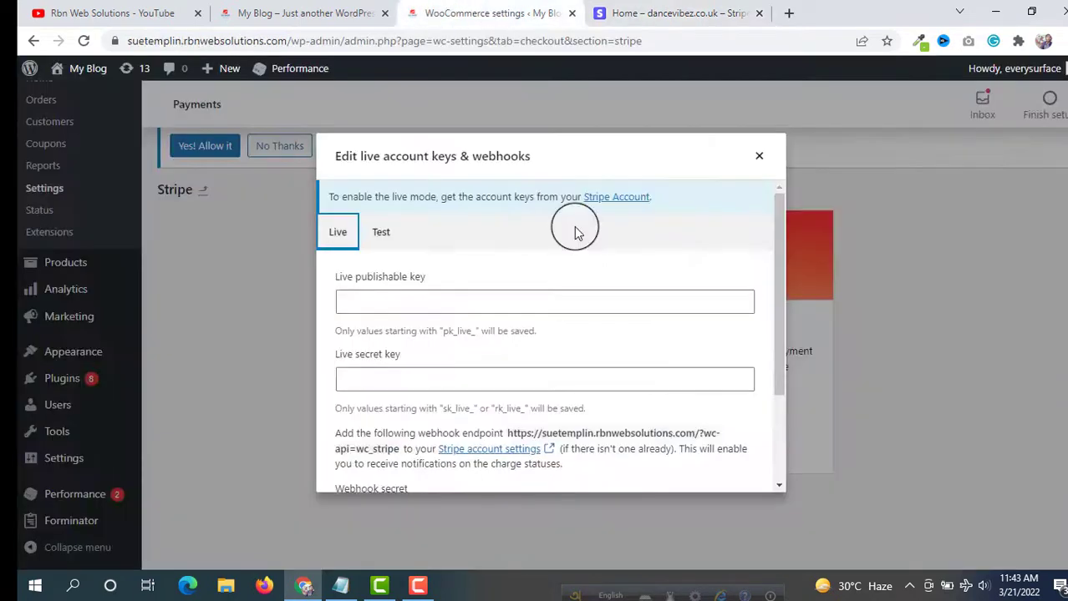
pyautogui.click(643, 12)
pyautogui.scroll(-1, 1046, 242)
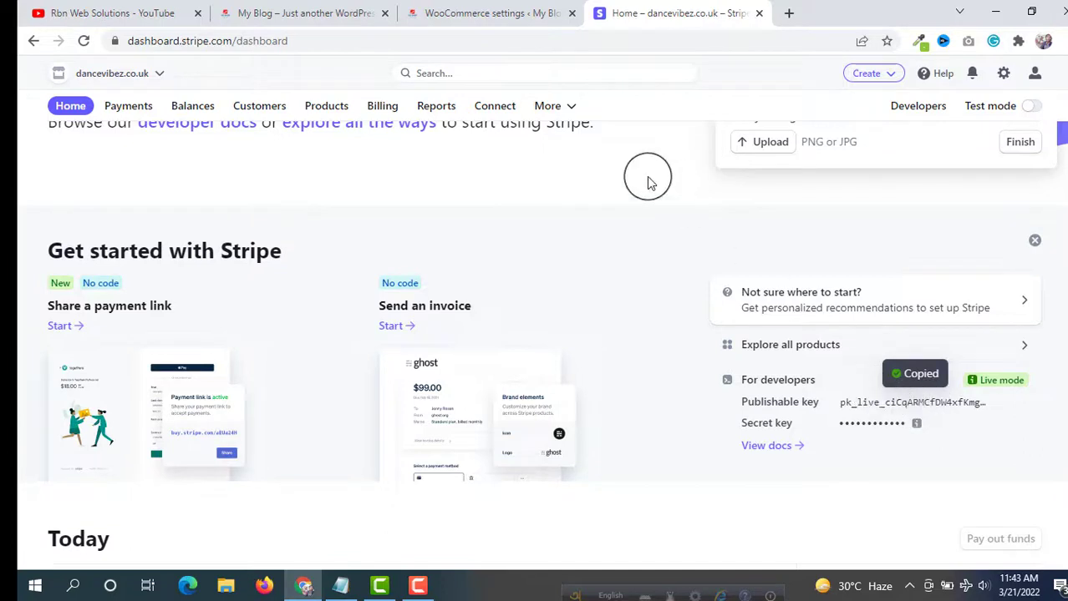
# Paste the copied live publishable key into WooCommerce's Live publishable key field.
pyautogui.click(443, 10)
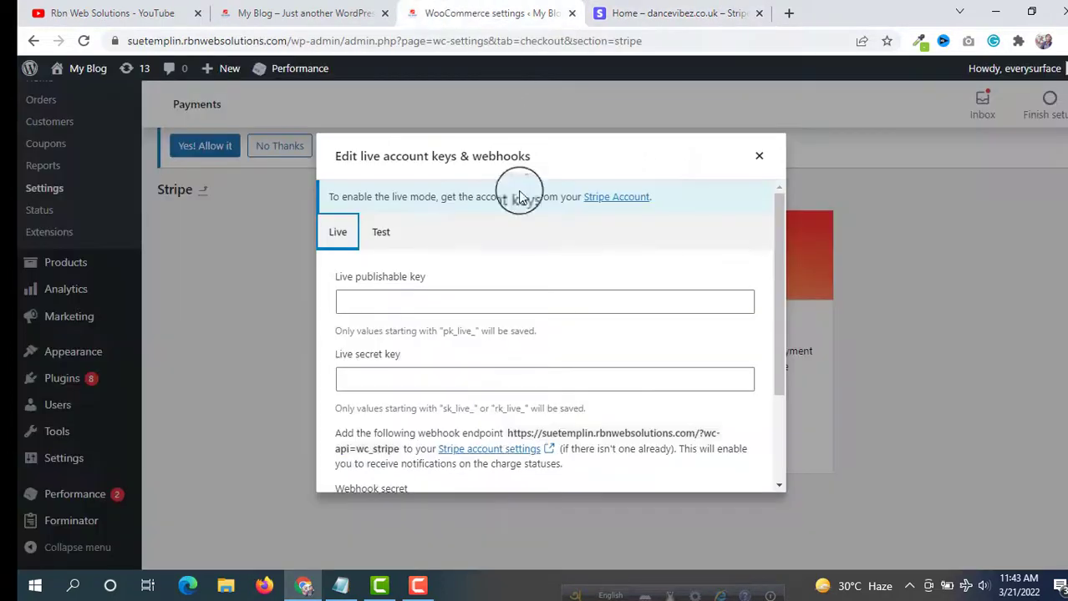
pyautogui.rightClick(369, 309)
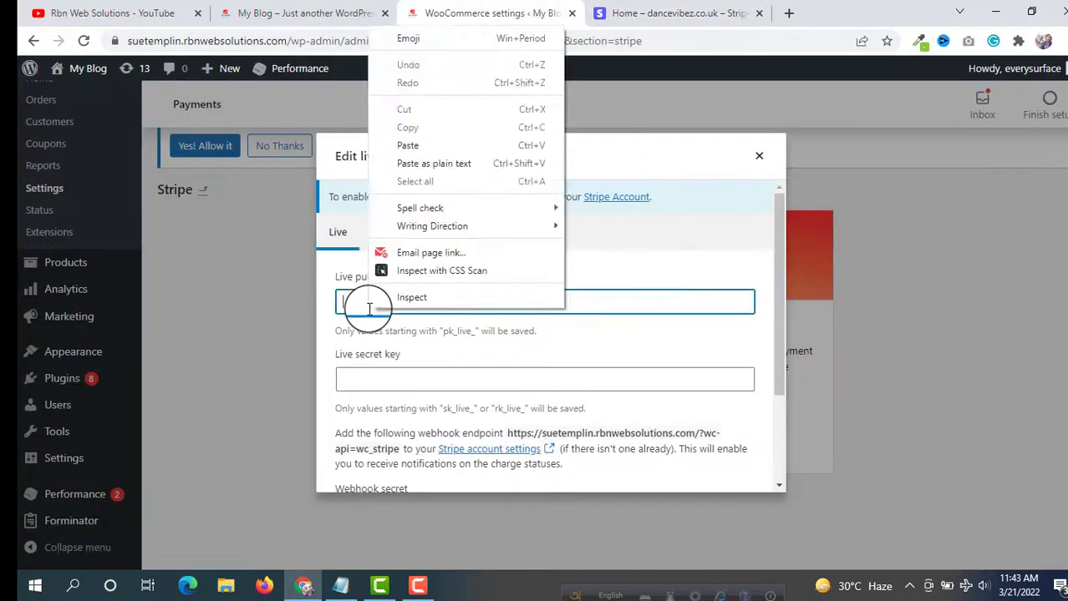
pyautogui.click(430, 143)
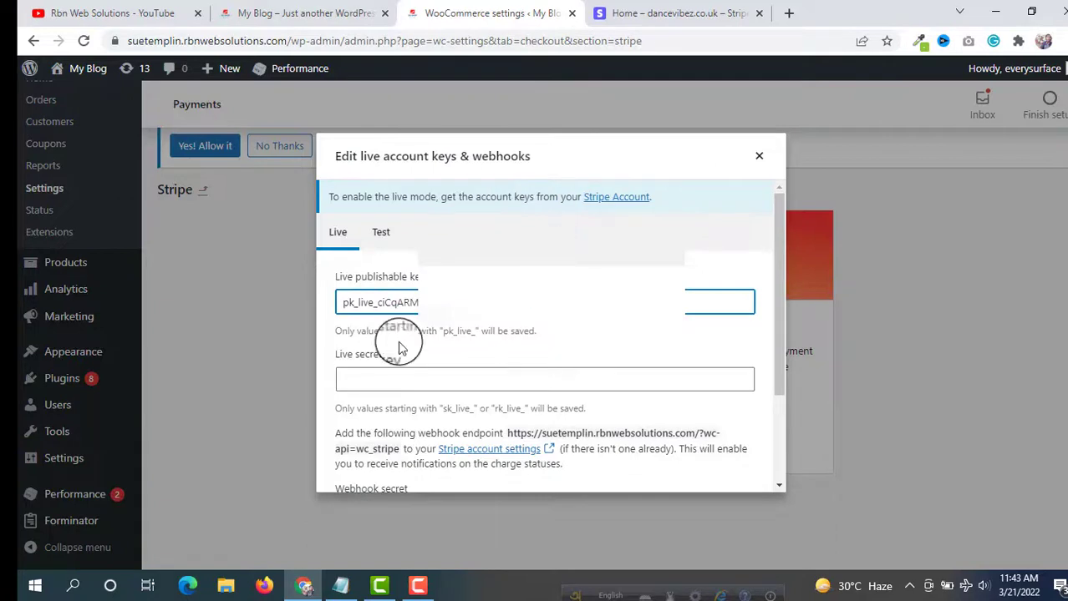
pyautogui.click(402, 381)
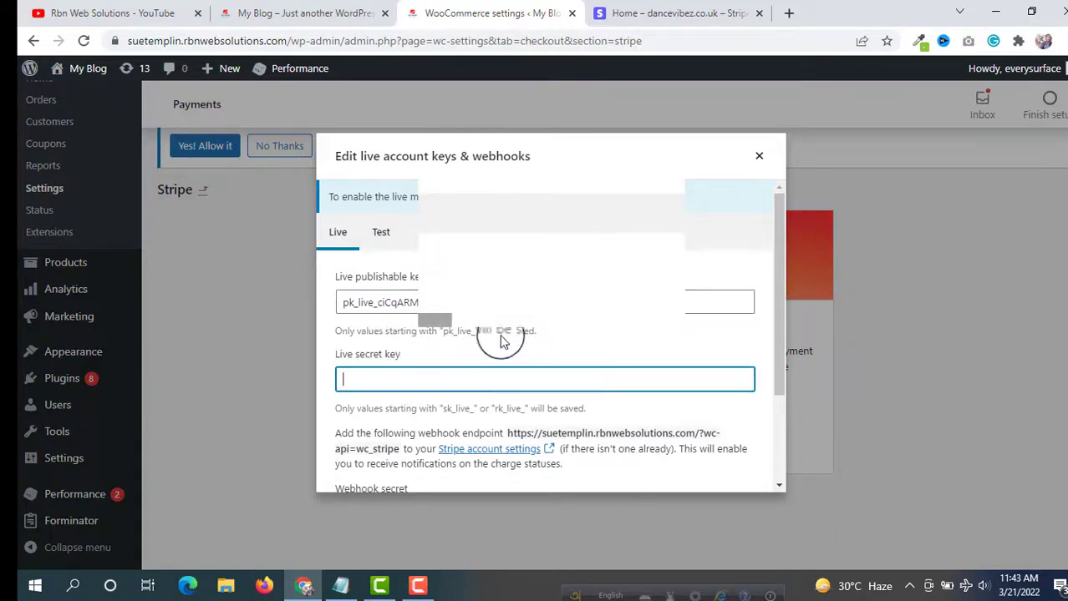
pyautogui.scroll(-1, 501, 339)
pyautogui.click(662, 5)
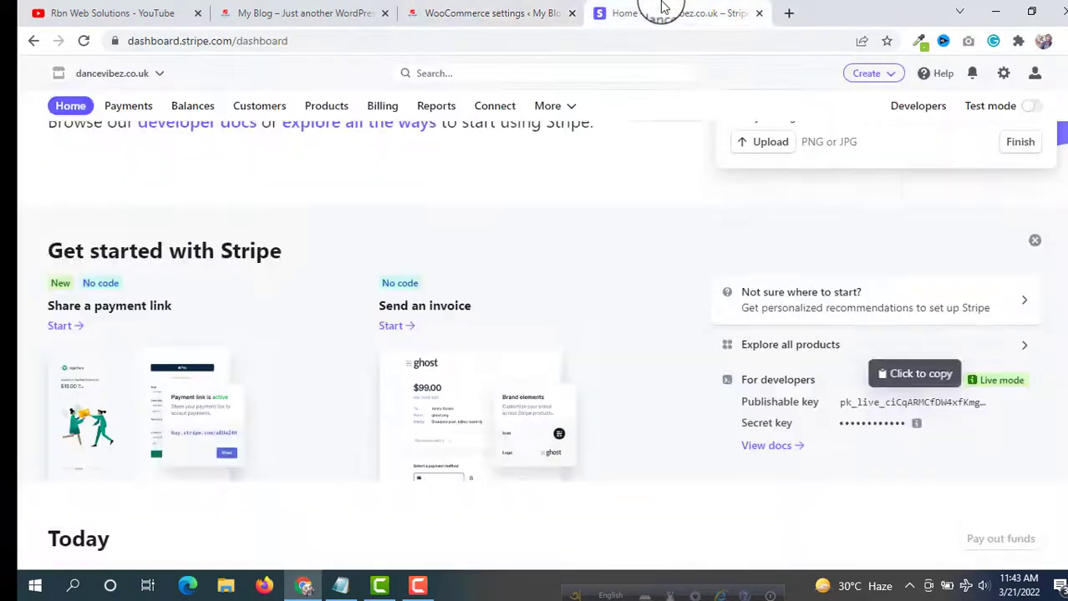
# Go to Developers > API keys in Stripe and begin creating a new secret key.
pyautogui.click(922, 109)
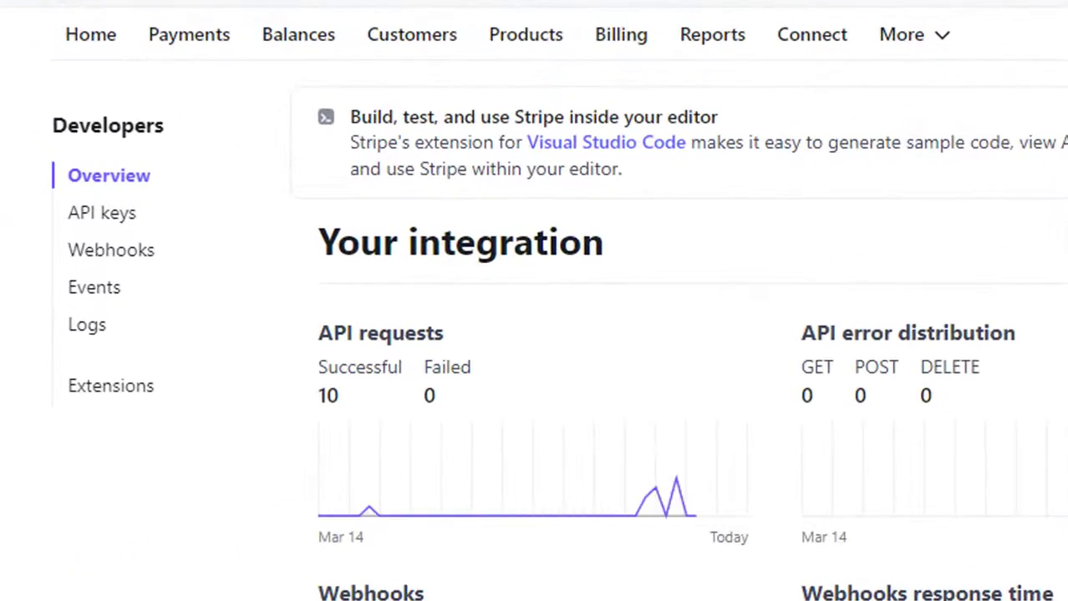
pyautogui.click(116, 219)
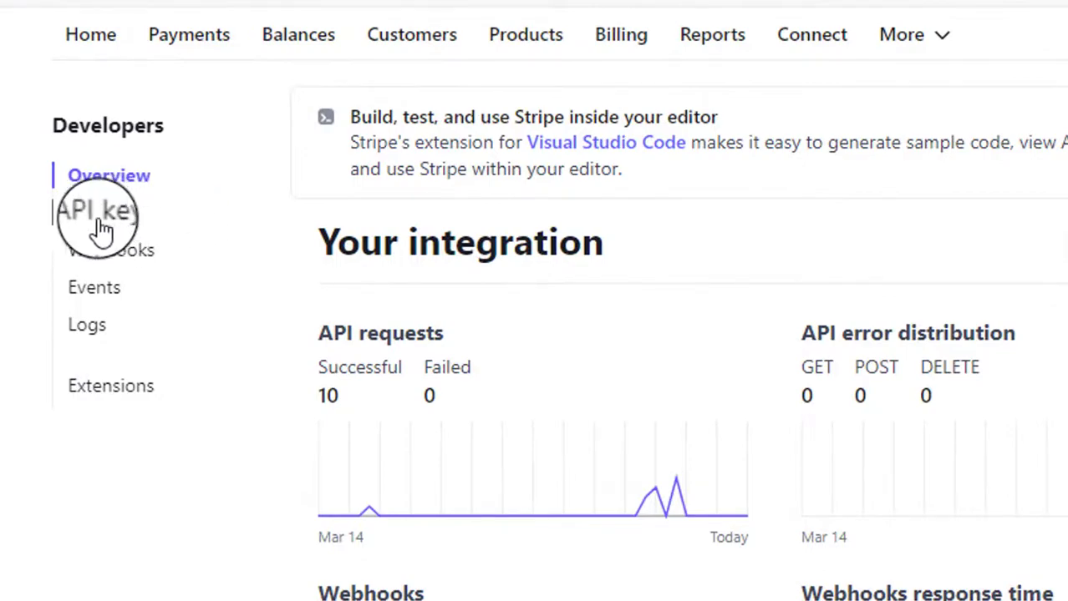
pyautogui.click(98, 219)
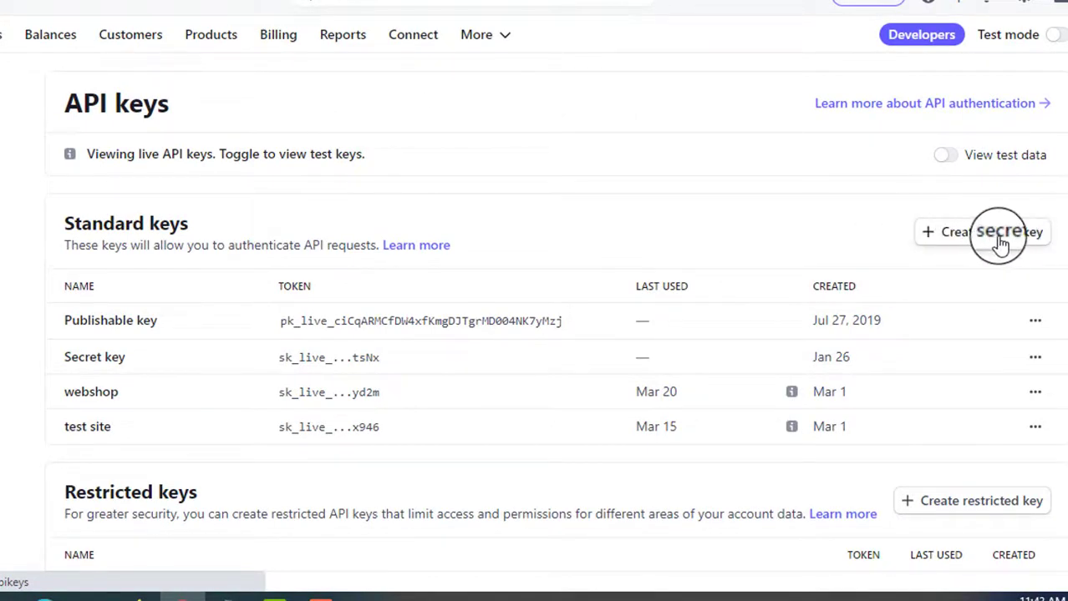
pyautogui.click(952, 232)
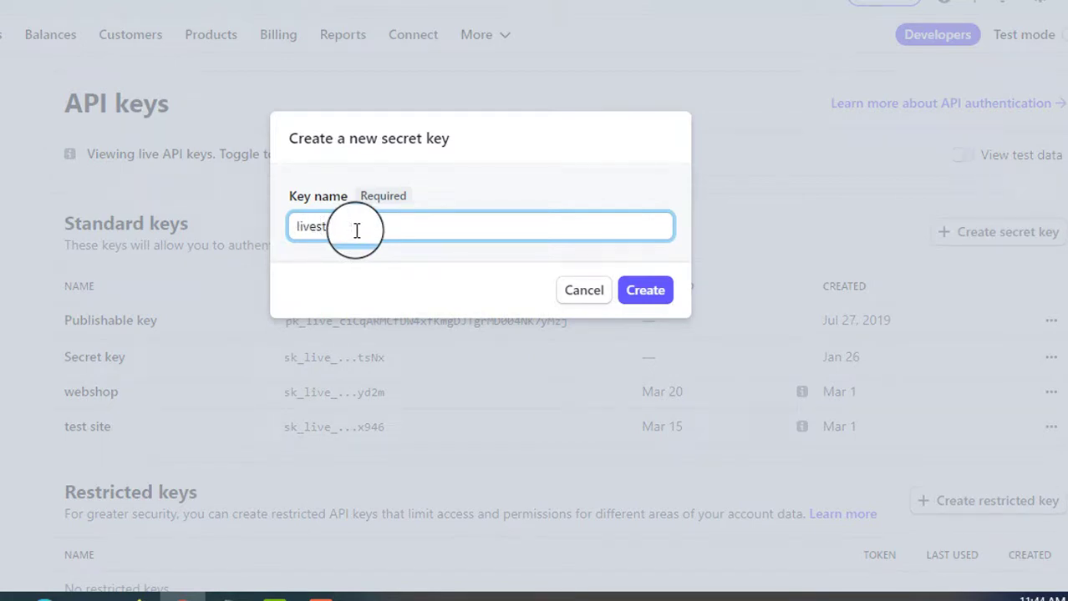
# Create the live secret key named 'livestripe' and copy its value.
pyautogui.click(643, 288)
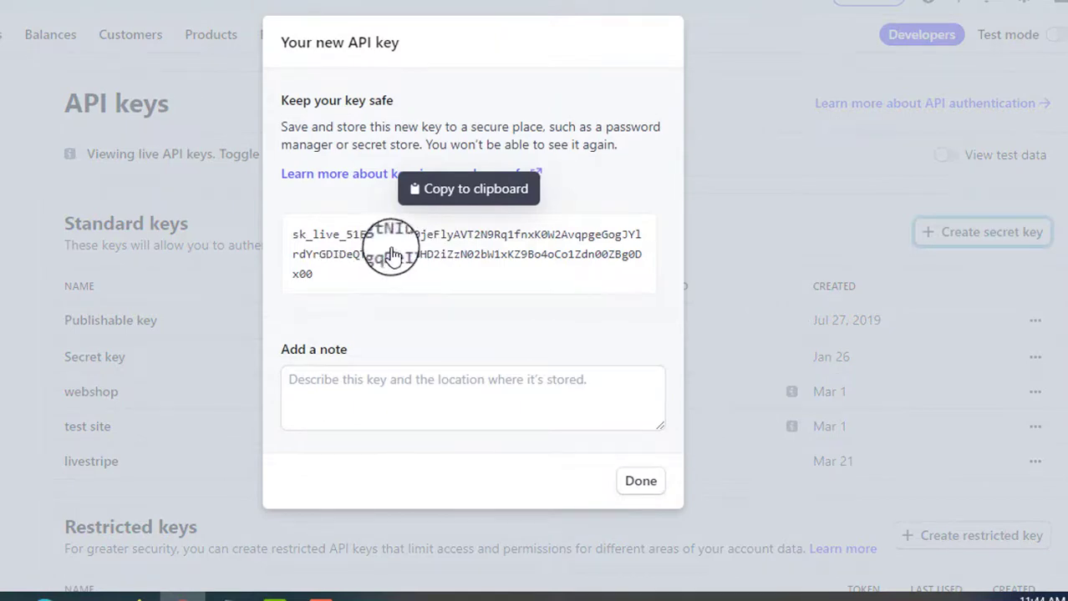
pyautogui.click(424, 235)
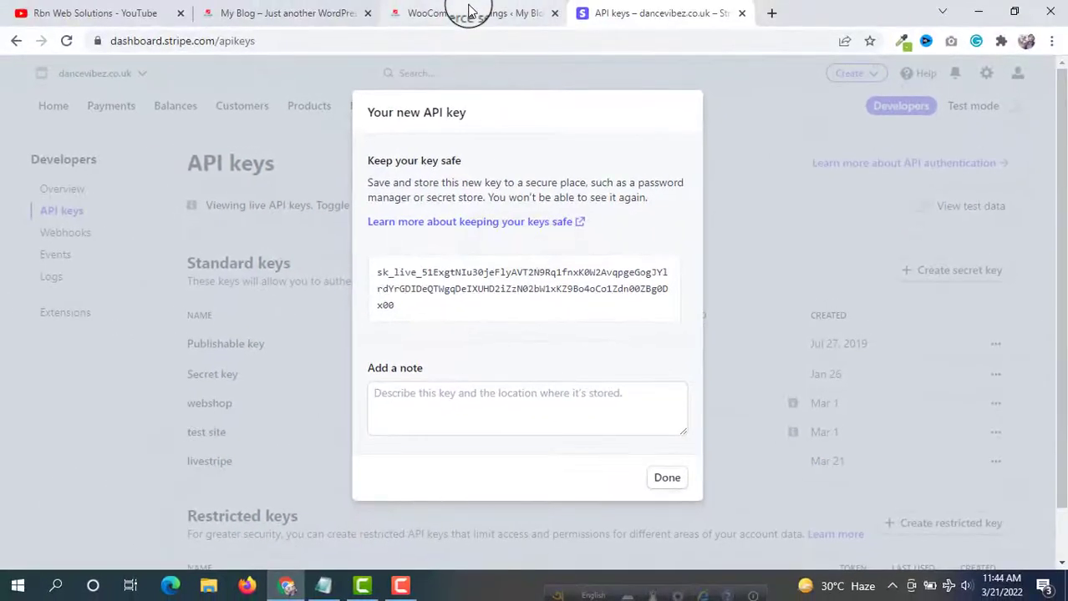
# Paste the new 'livestripe' secret key into WooCommerce's Live secret key field.
pyautogui.click(468, 12)
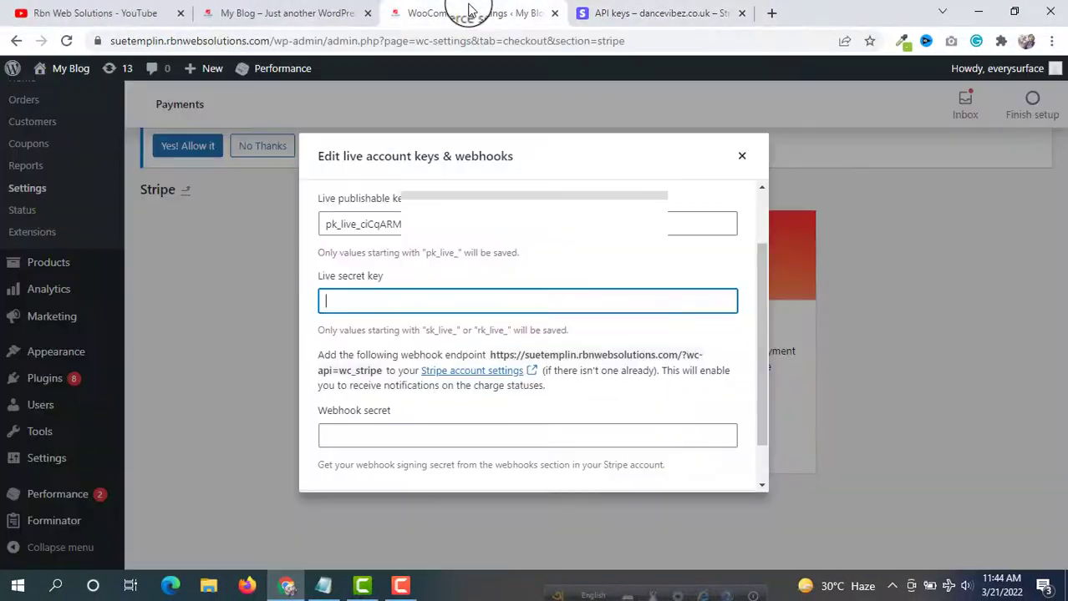
pyautogui.rightClick(349, 302)
pyautogui.click(401, 142)
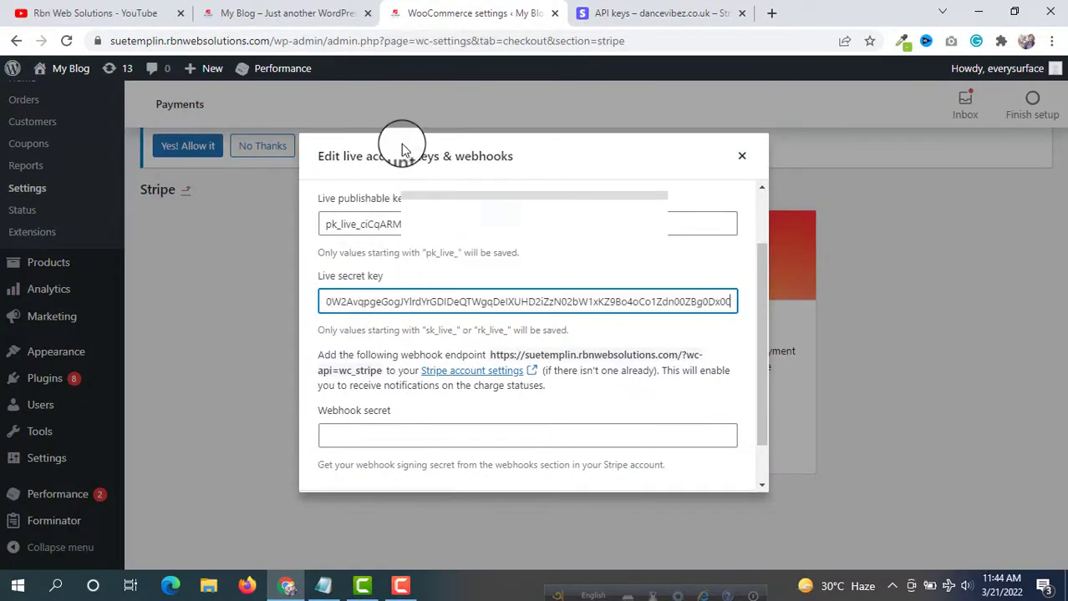
pyautogui.scroll(-1, 623, 366)
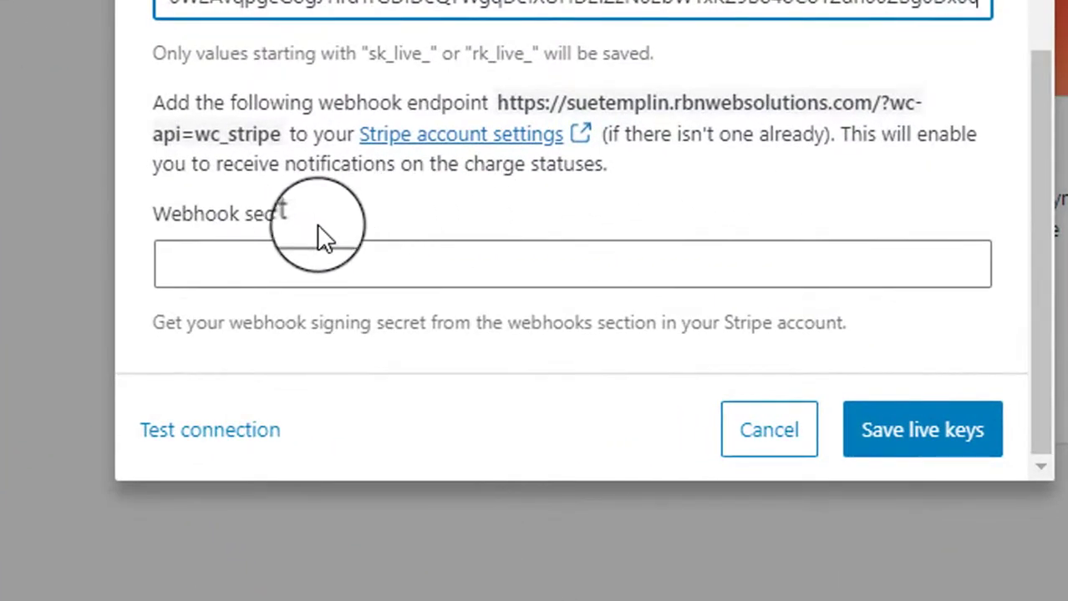
pyautogui.click(403, 266)
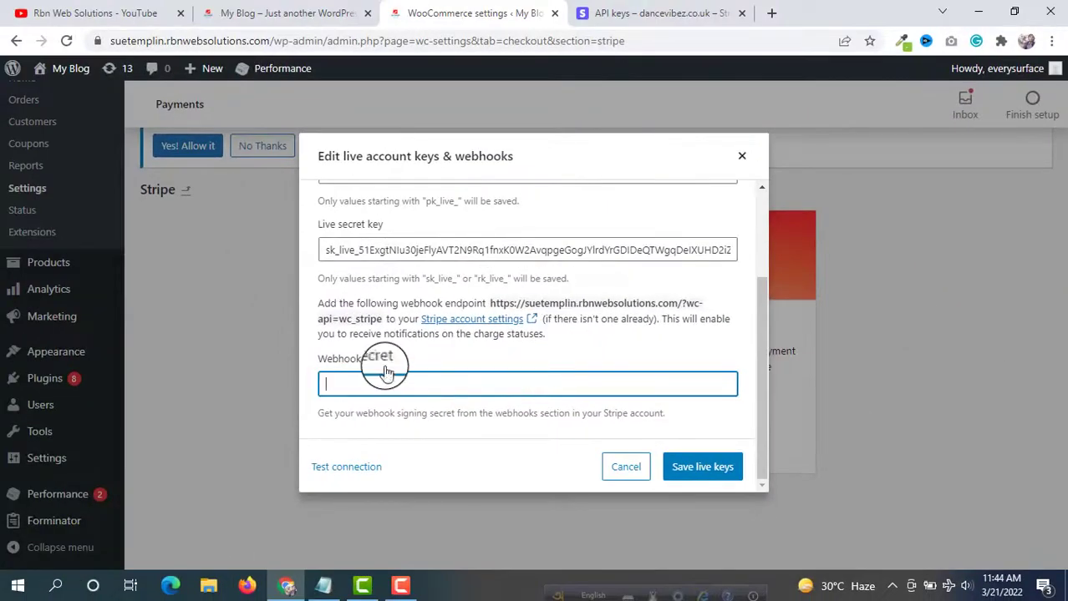
pyautogui.click(608, 11)
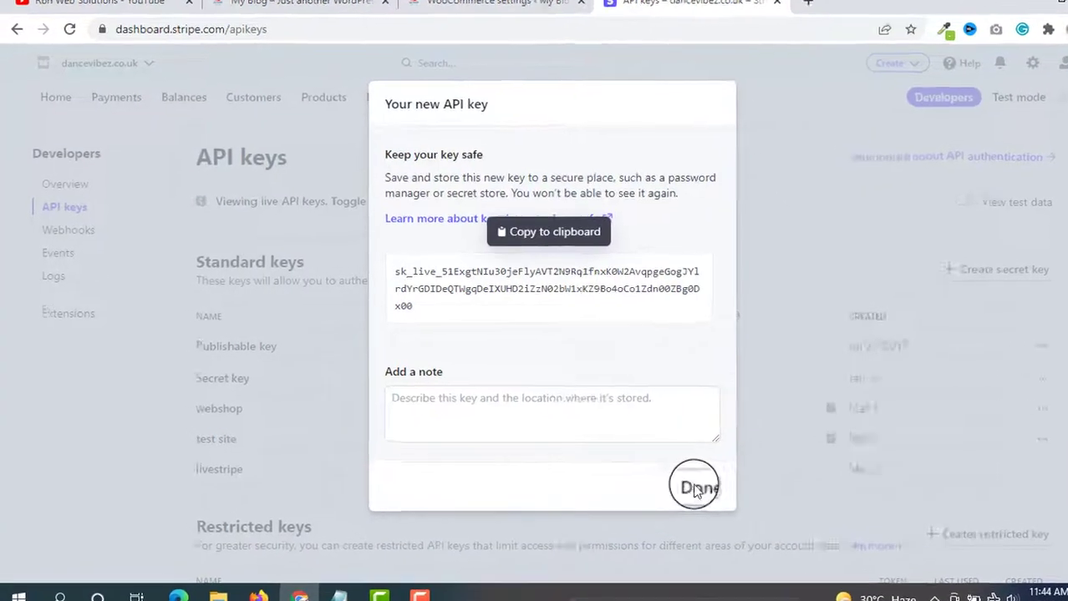
# Close the new key dialog and start adding an endpoint under Developers > Webhooks.
pyautogui.click(694, 490)
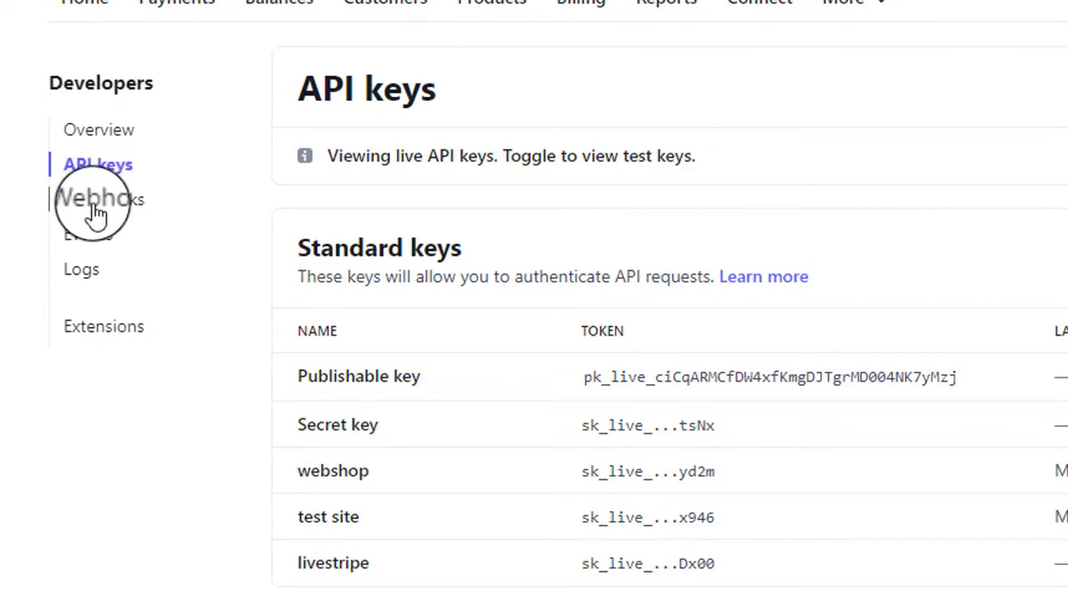
pyautogui.click(102, 204)
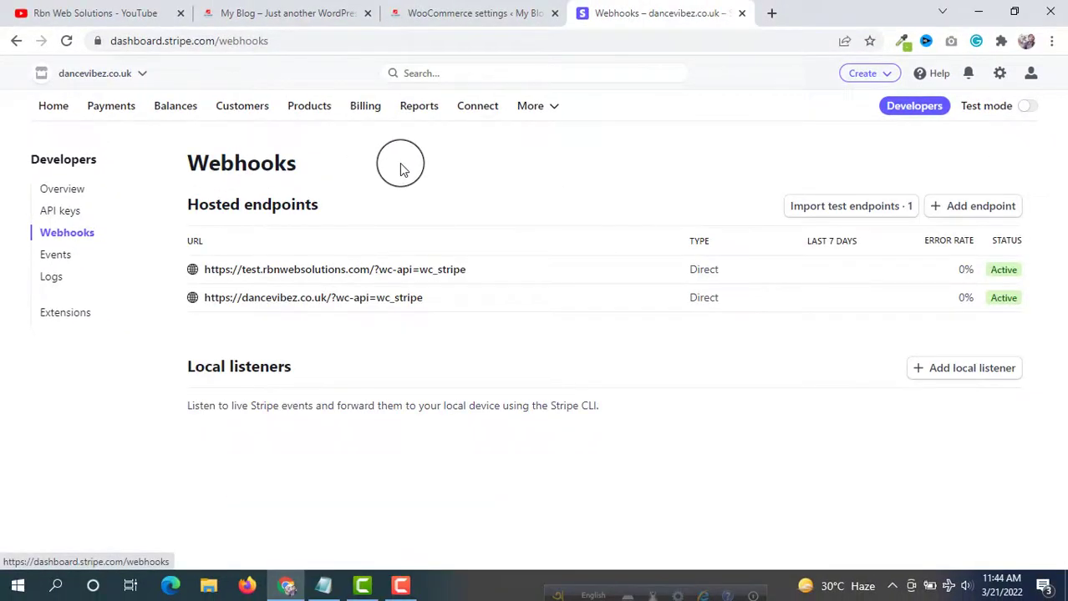
pyautogui.click(971, 209)
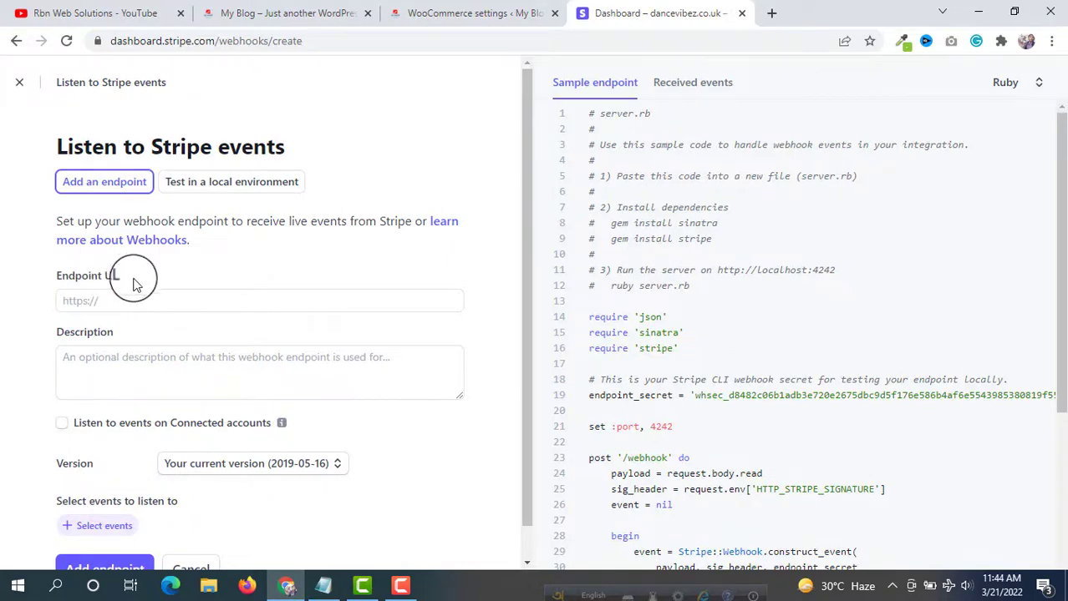
pyautogui.click(455, 12)
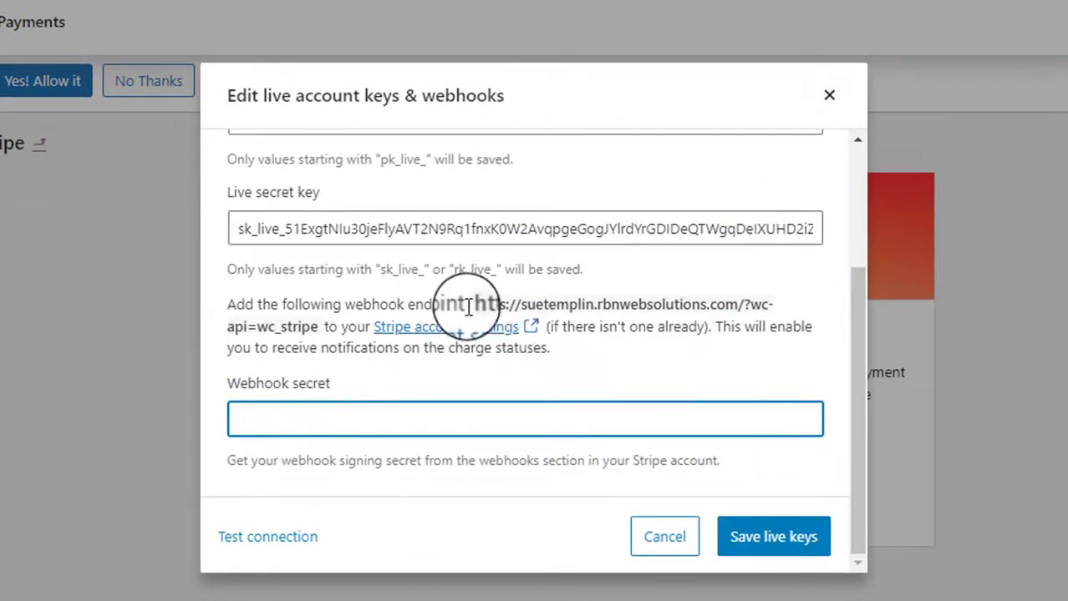
# Copy the site's ?wc-api=wc_stripe webhook URL from the live keys dialog into Stripe's Endpoint URL field.
pyautogui.moveTo(471, 306); pyautogui.dragTo(322, 332)
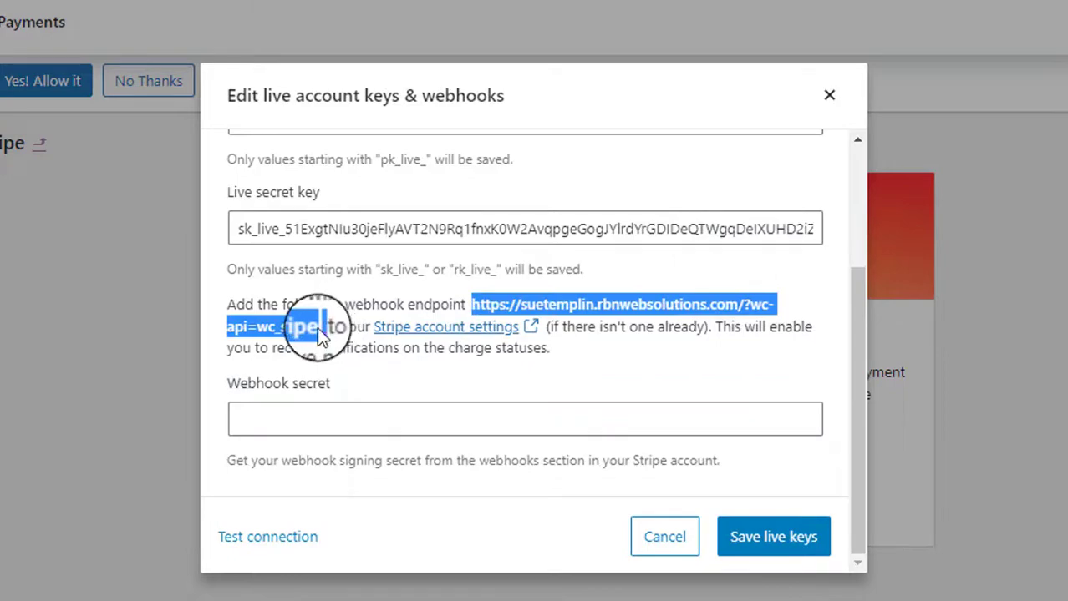
pyautogui.rightClick(299, 335)
pyautogui.click(362, 351)
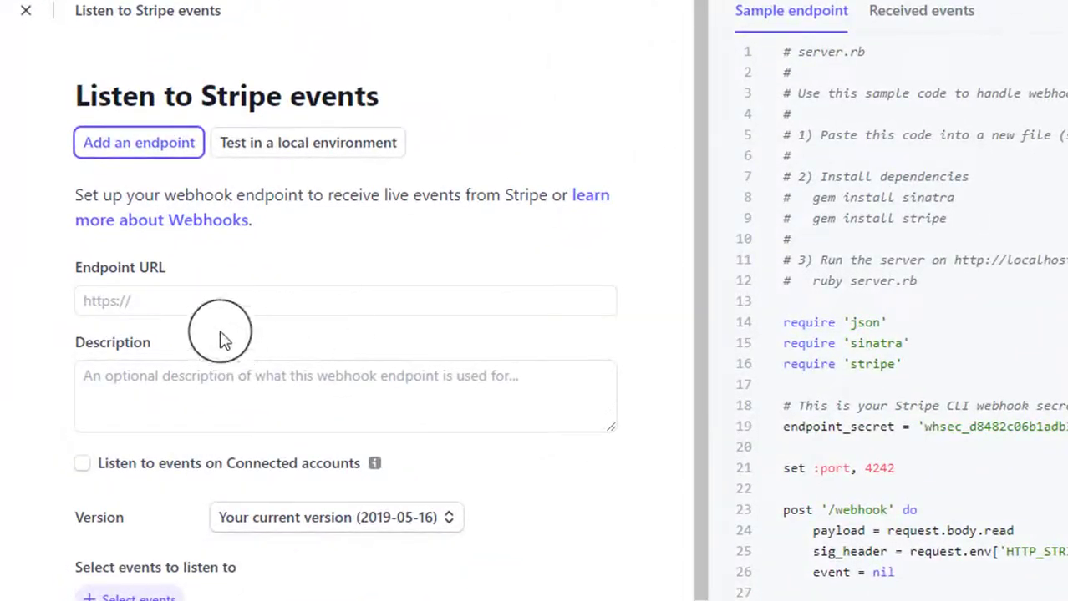
pyautogui.click(191, 301)
pyautogui.rightClick(190, 301)
# Paste the webhook URL as the endpoint and describe it as 'We are taking payments through credit card.'.
pyautogui.click(262, 78)
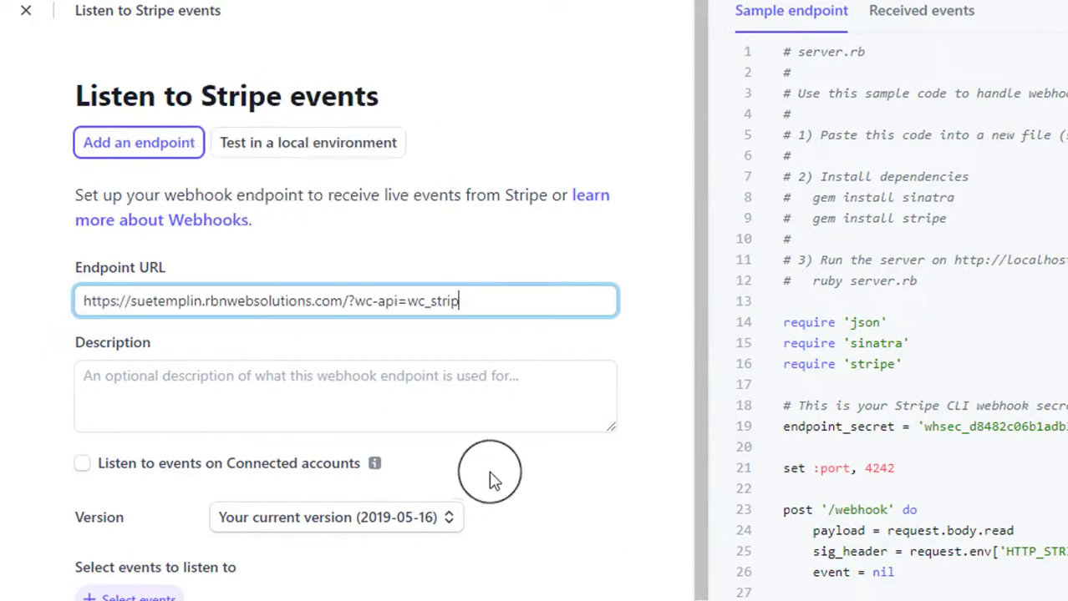
pyautogui.click(100, 383)
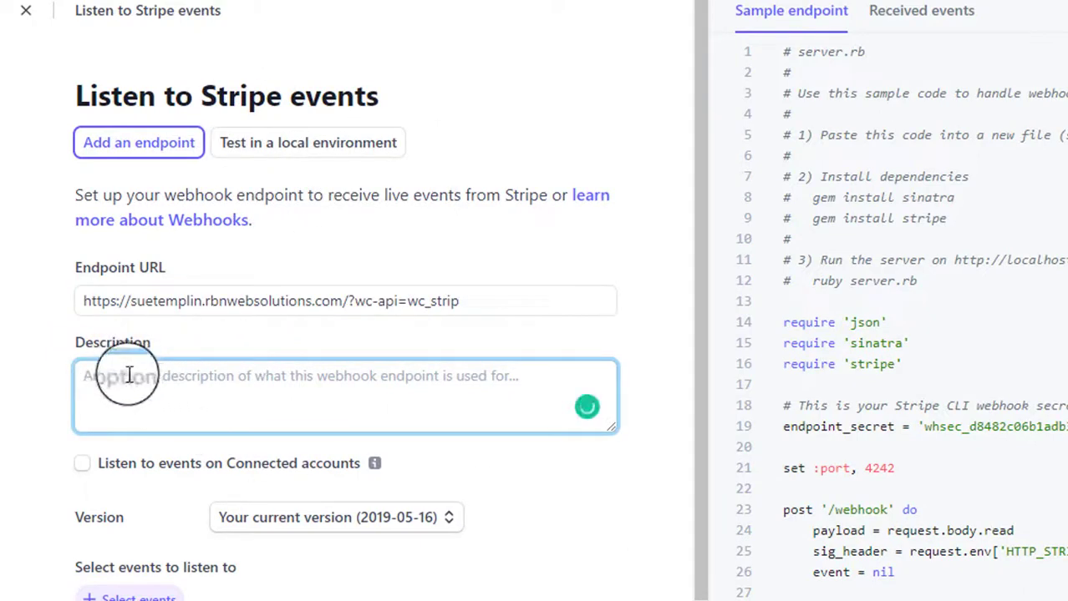
pyautogui.write('We')
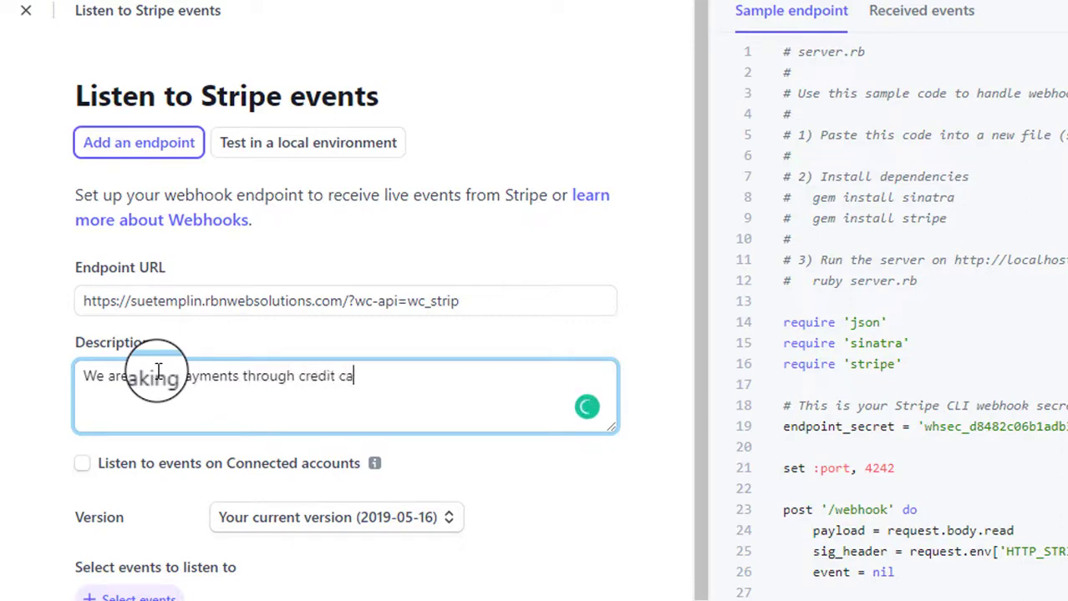
pyautogui.write('.')
pyautogui.scroll(-2, 309, 334)
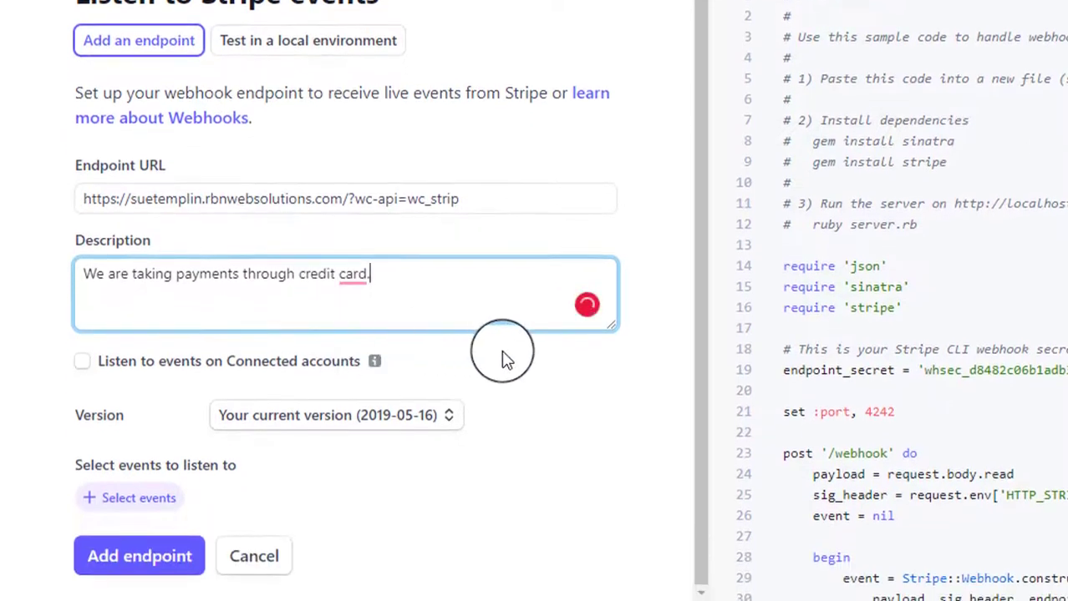
# Add the charge.captured event from the Charge group to the endpoint's events.
pyautogui.click(136, 516)
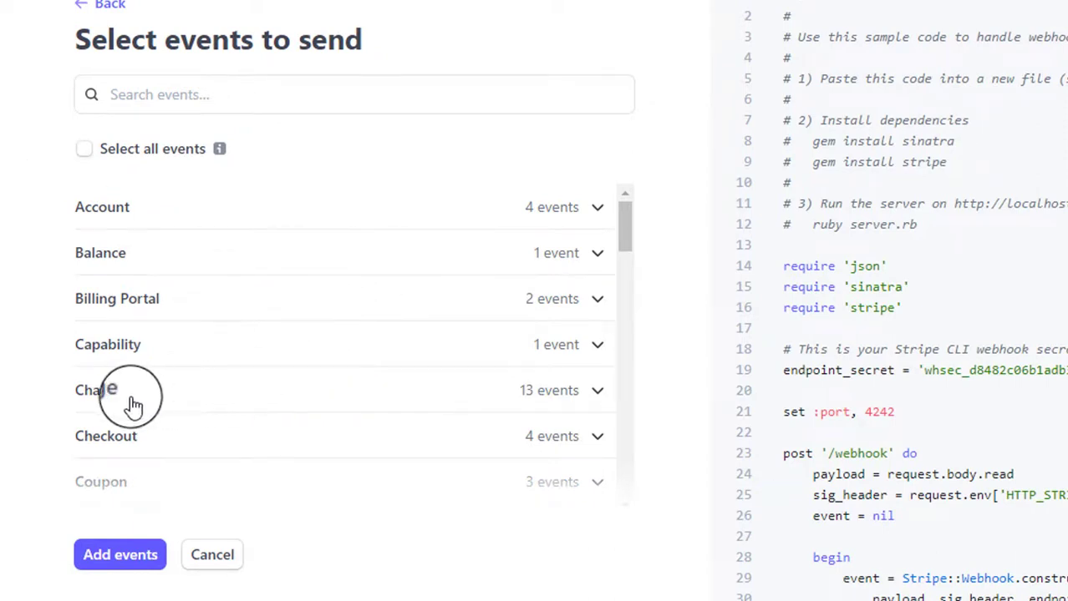
pyautogui.click(596, 399)
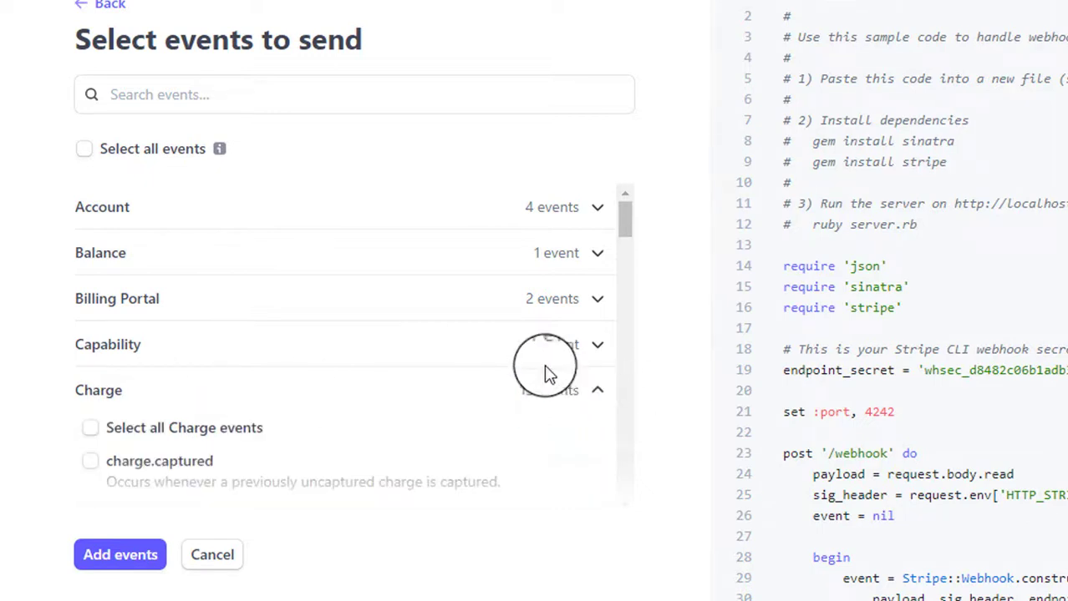
pyautogui.scroll(-3, 497, 370)
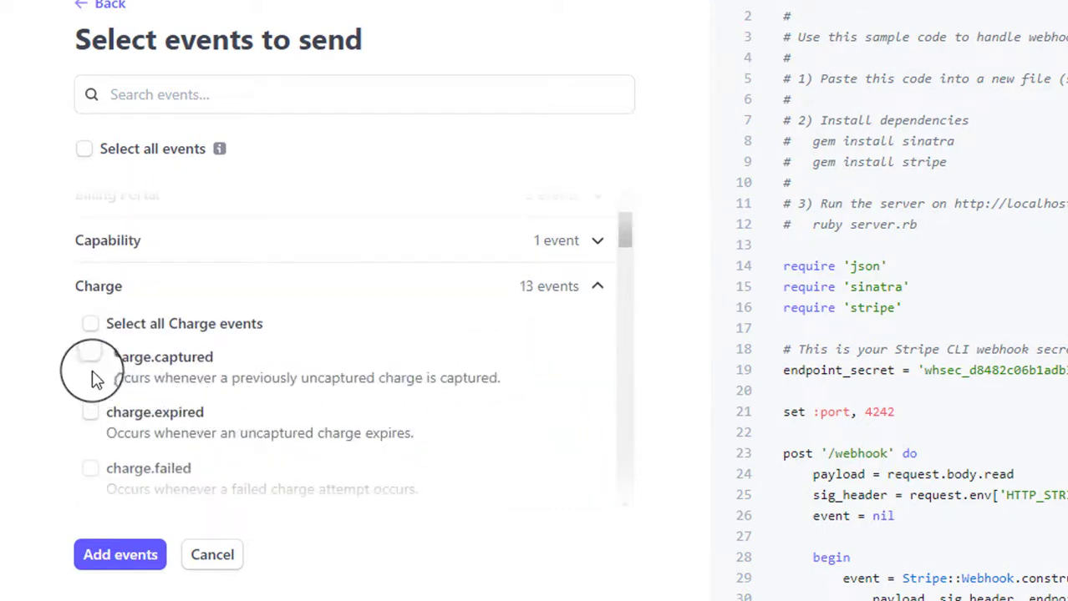
pyautogui.click(90, 358)
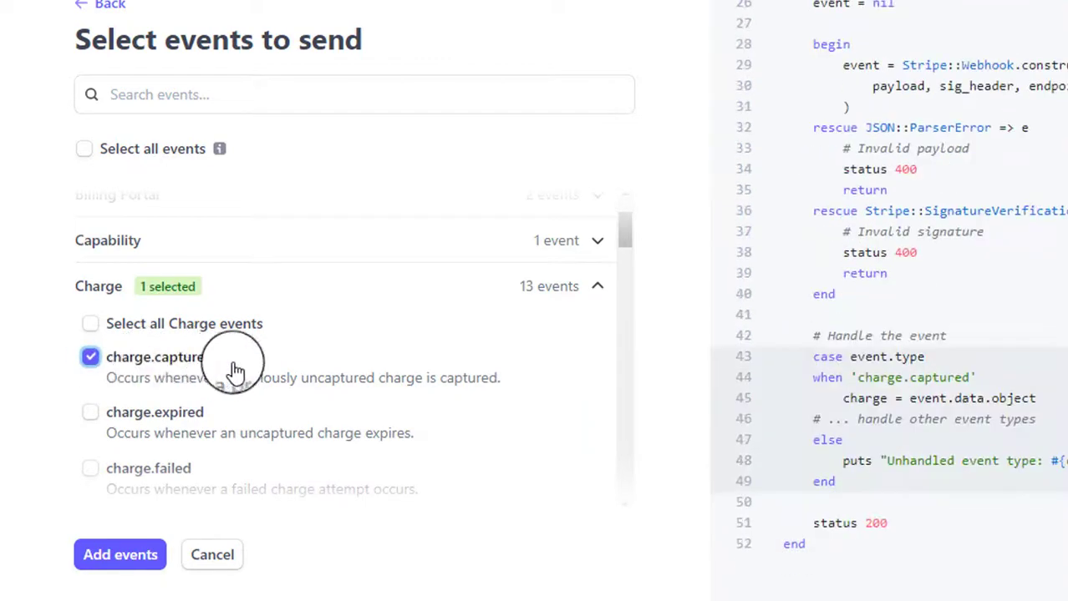
pyautogui.click(119, 555)
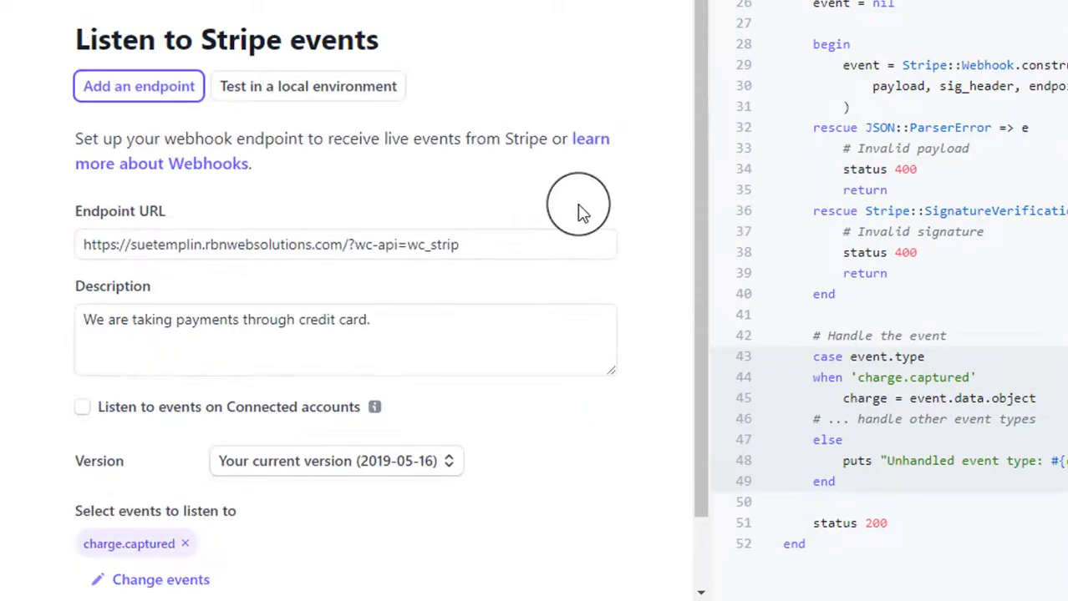
pyautogui.scroll(-2, 583, 209)
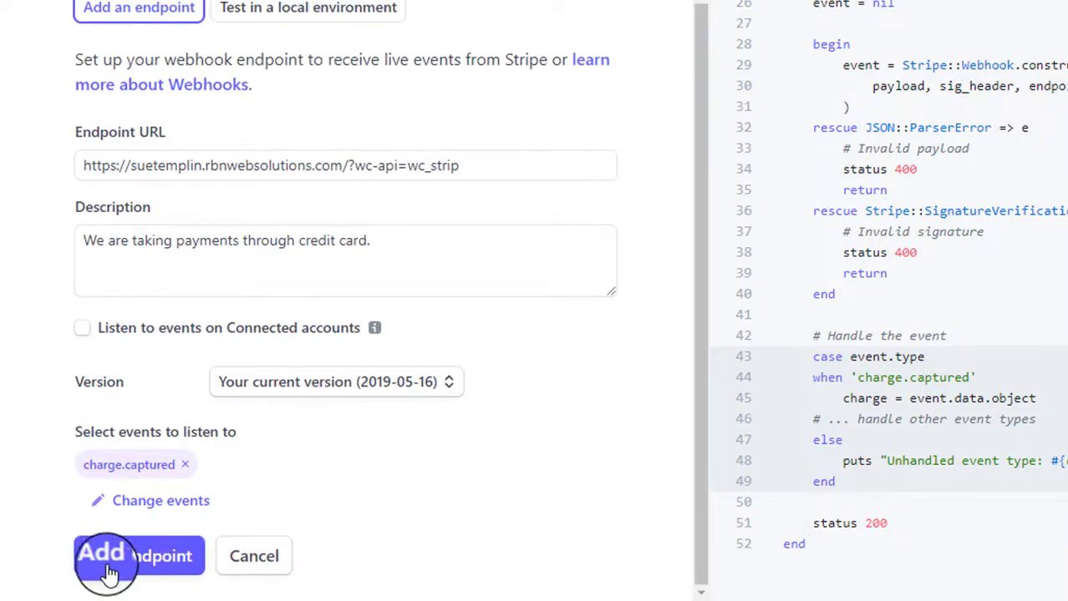
# Add the charge.captured endpoint, then reveal and copy its signing secret for WooCommerce.
pyautogui.click(147, 571)
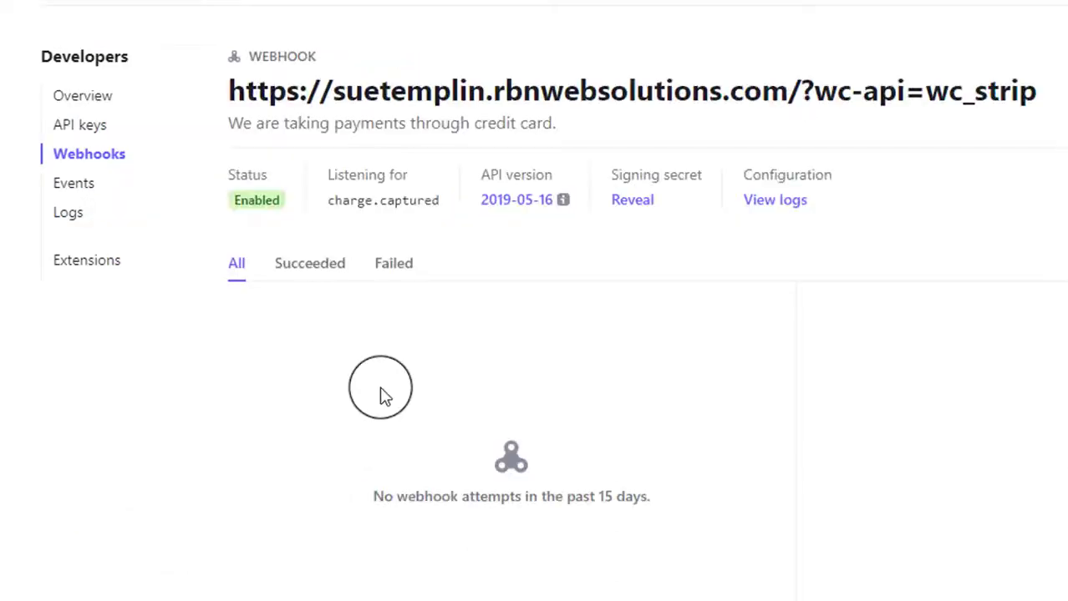
pyautogui.click(635, 208)
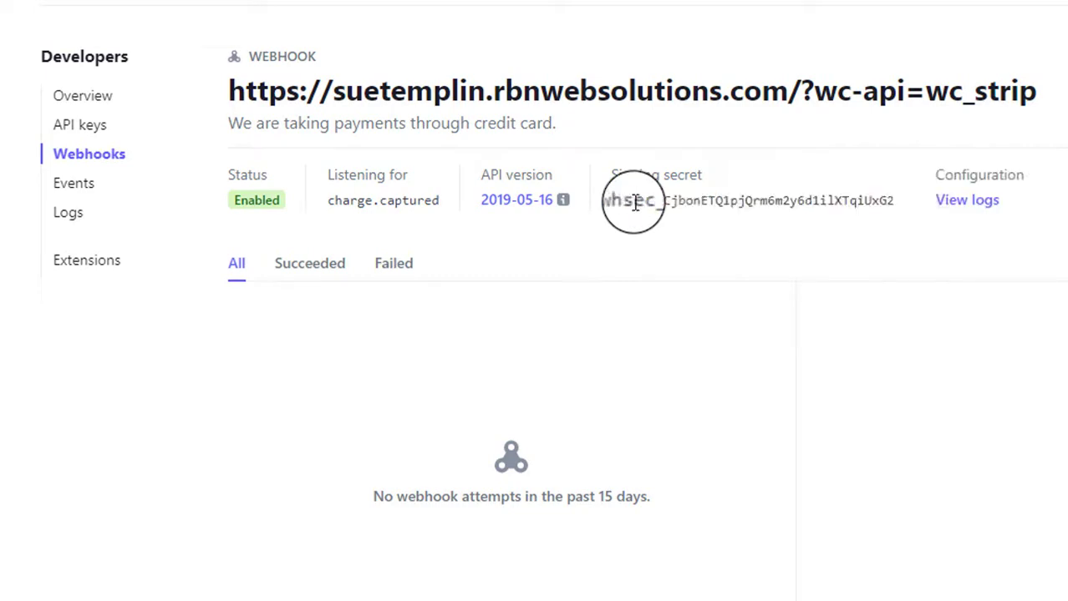
pyautogui.doubleClick(850, 205)
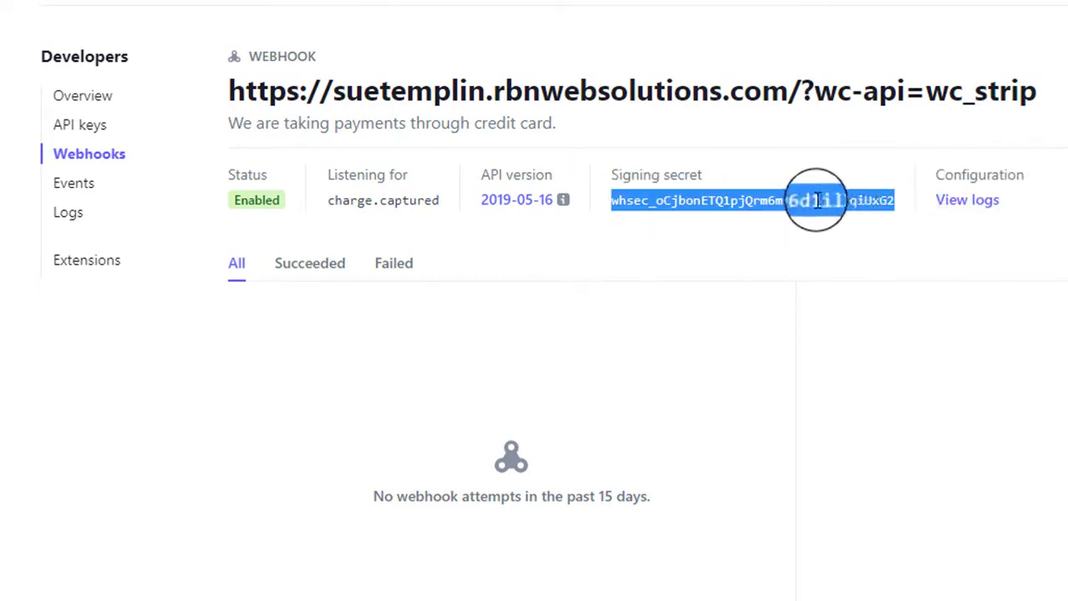
pyautogui.rightClick(825, 201)
pyautogui.click(869, 229)
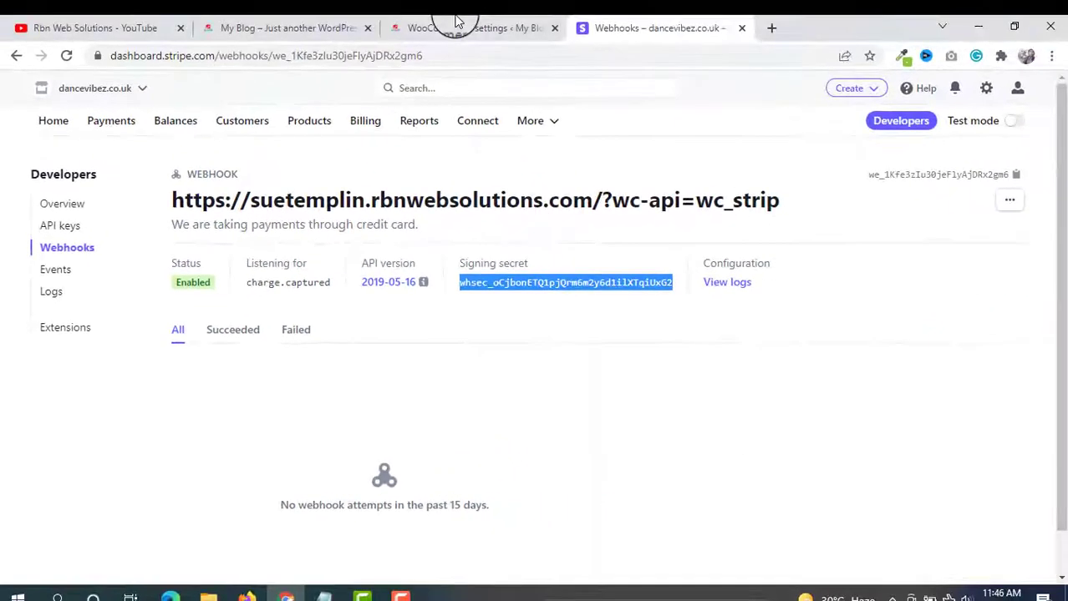
pyautogui.click(453, 20)
# Paste the Stripe signing secret into the Webhook secret field and save the live keys.
pyautogui.rightClick(401, 399)
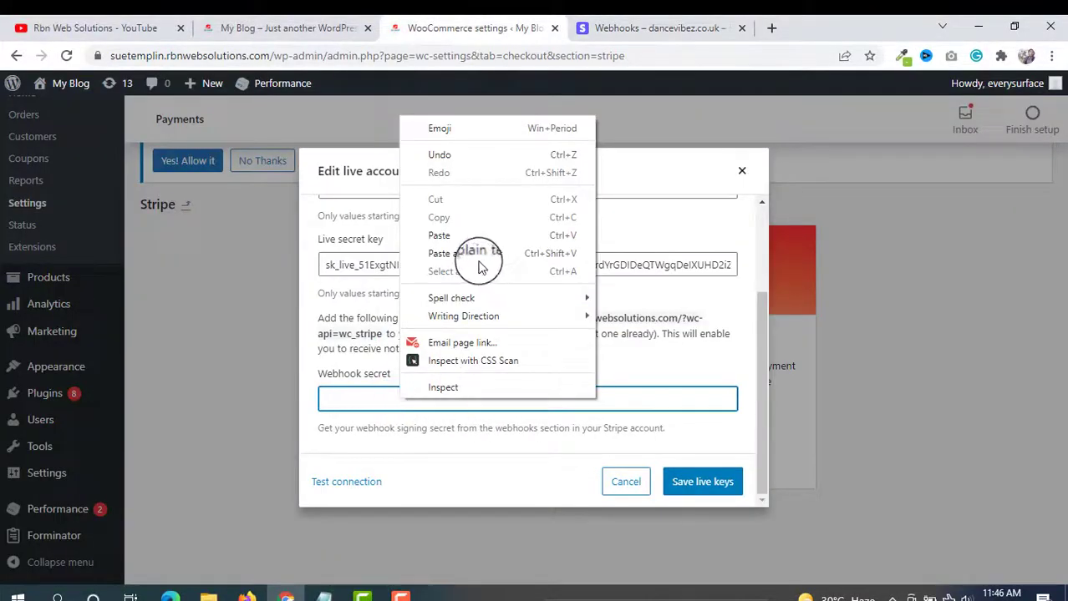
pyautogui.click(441, 236)
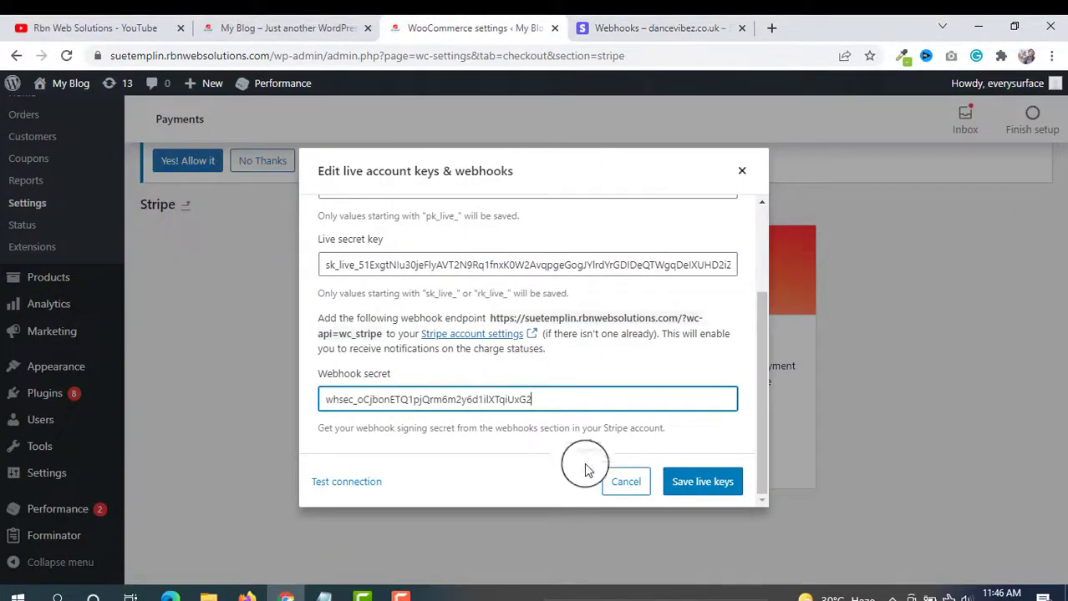
pyautogui.click(711, 486)
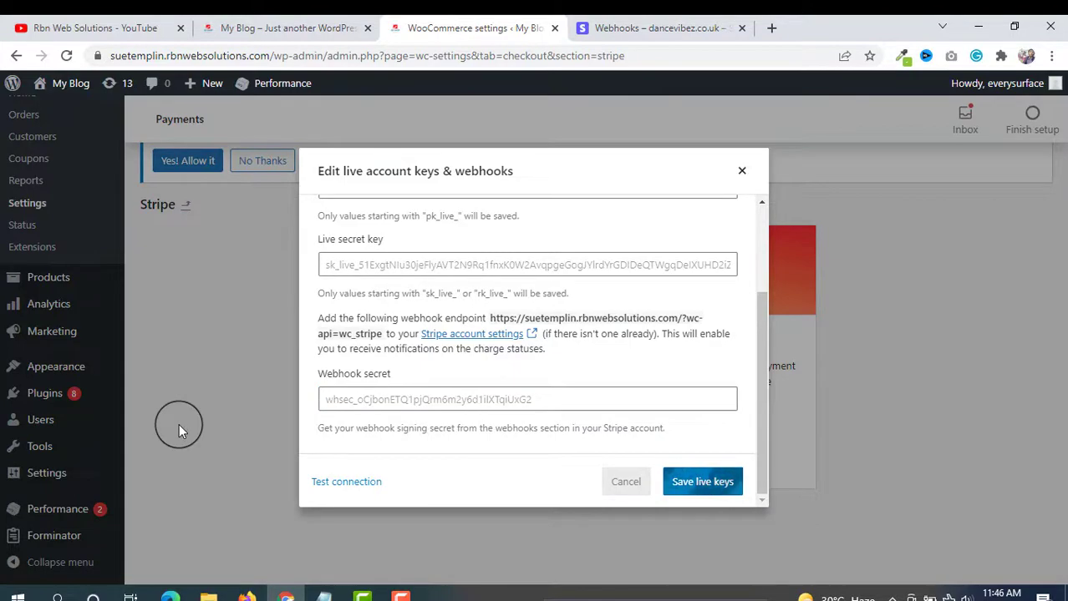
# Save the Stripe gateway settings, then switch to the YouTube channel tab.
pyautogui.scroll(-10, 781, 240)
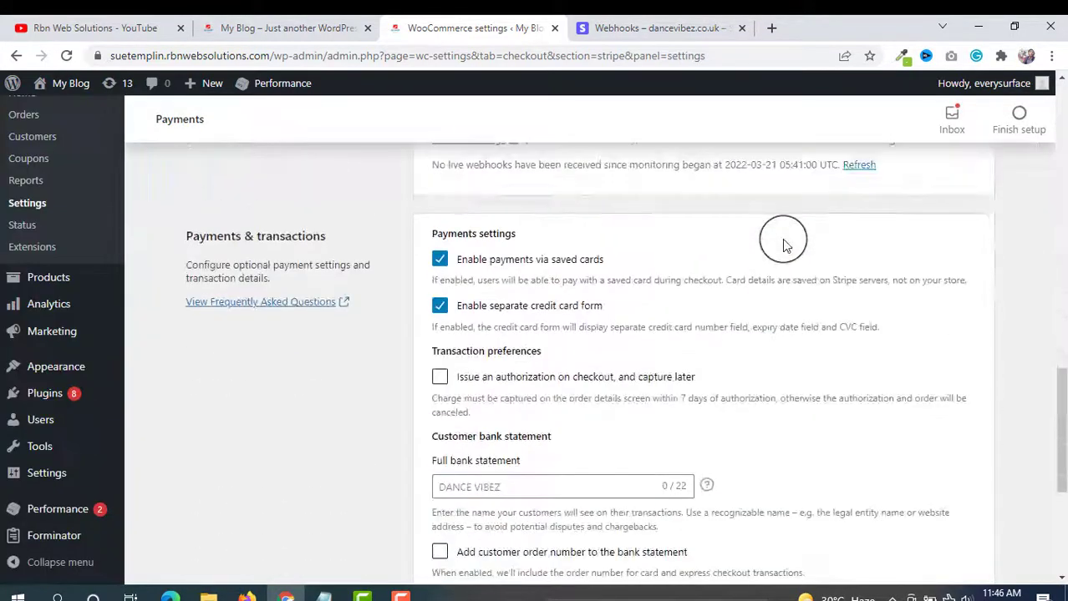
pyautogui.scroll(-4, 783, 243)
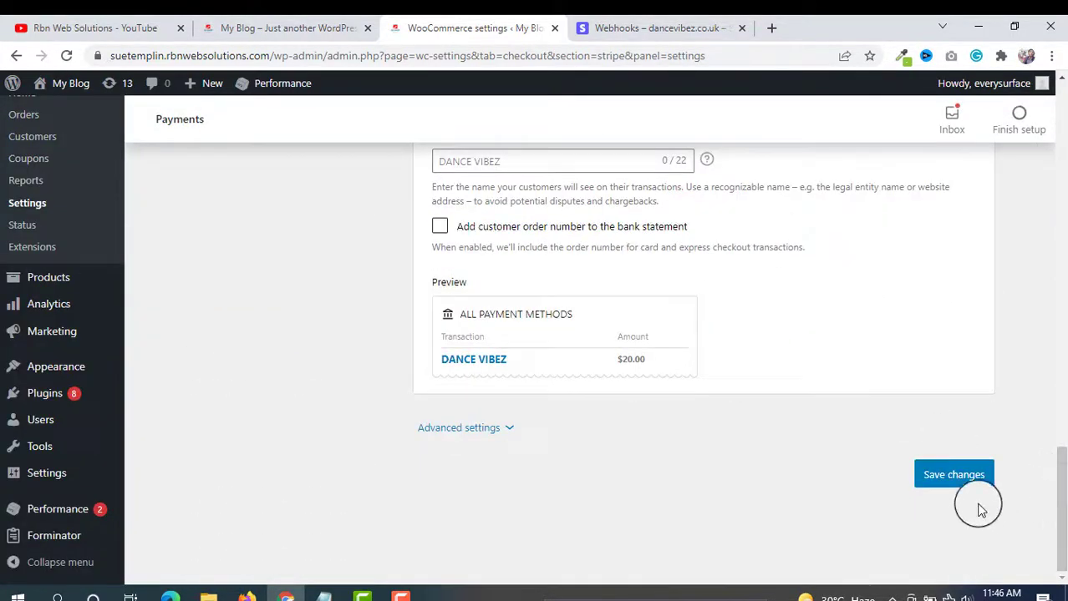
pyautogui.click(953, 475)
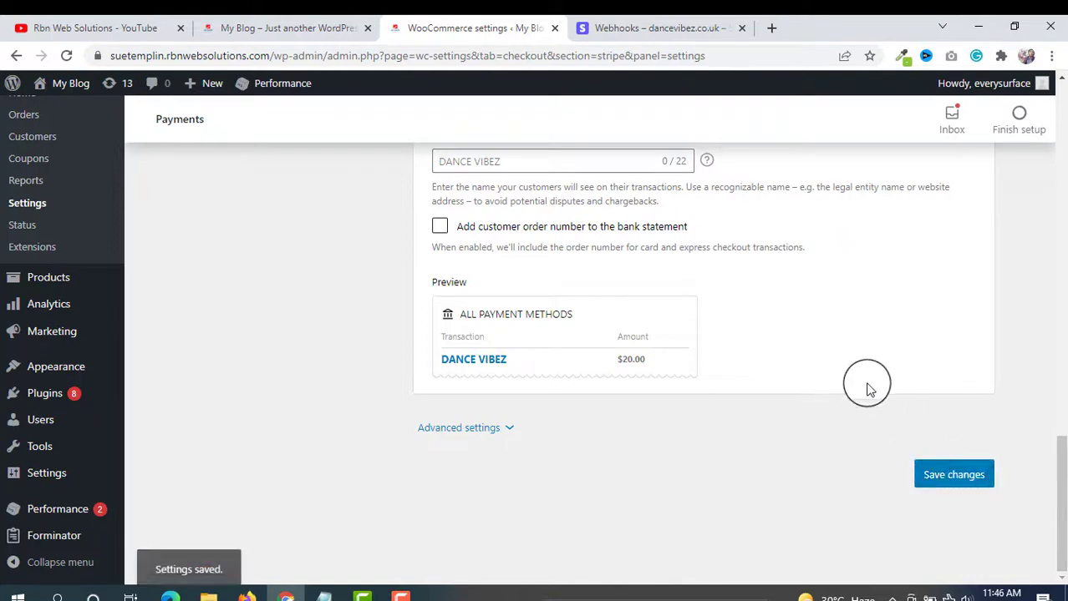
pyautogui.scroll(15, 833, 341)
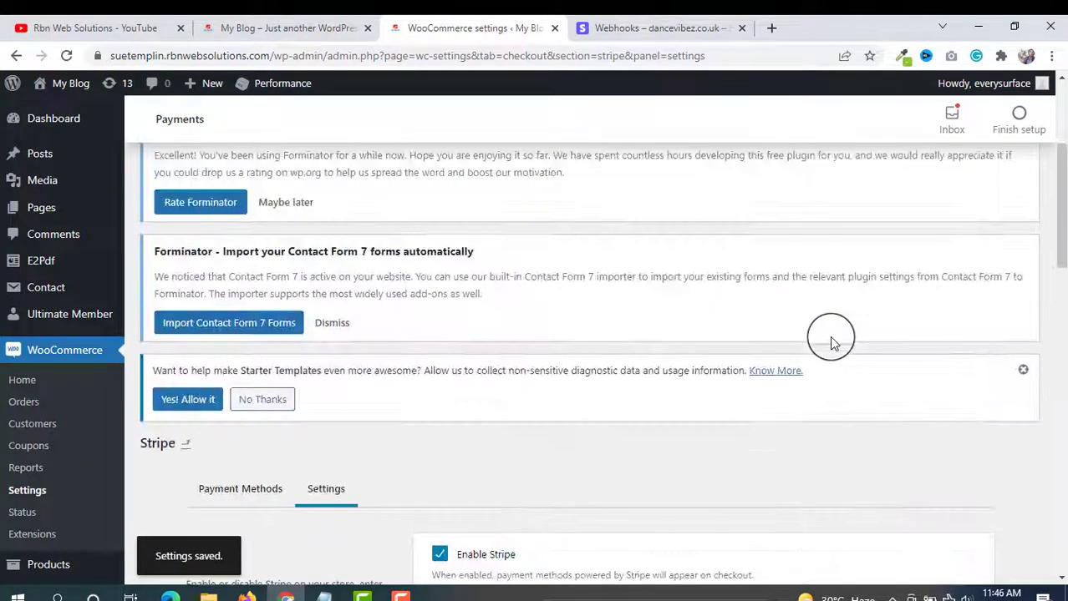
pyautogui.scroll(3, 831, 342)
pyautogui.scroll(-10, 831, 343)
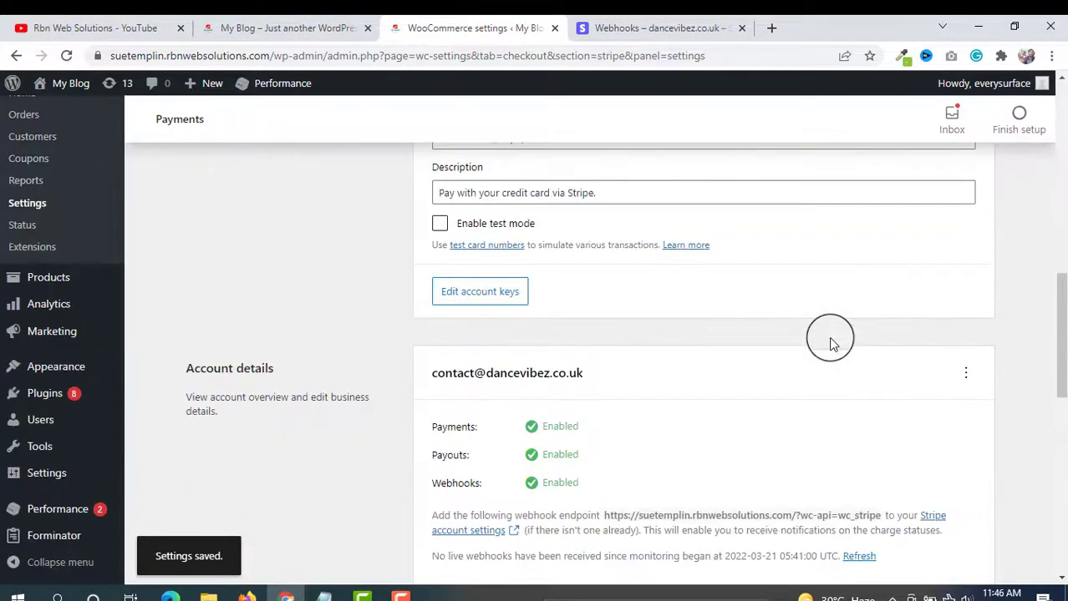
pyautogui.scroll(-8, 831, 343)
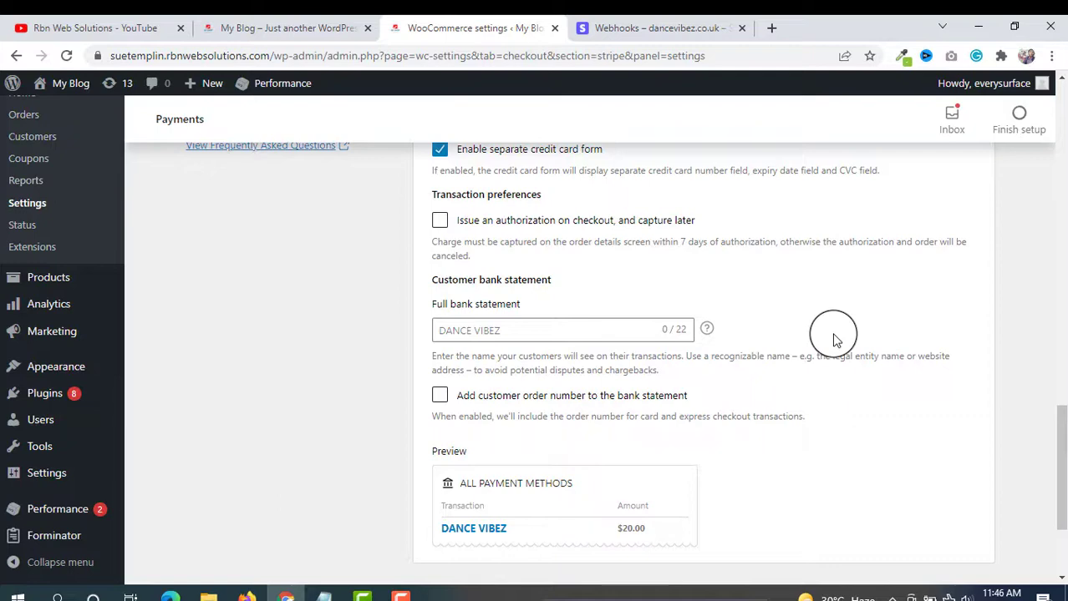
pyautogui.click(75, 28)
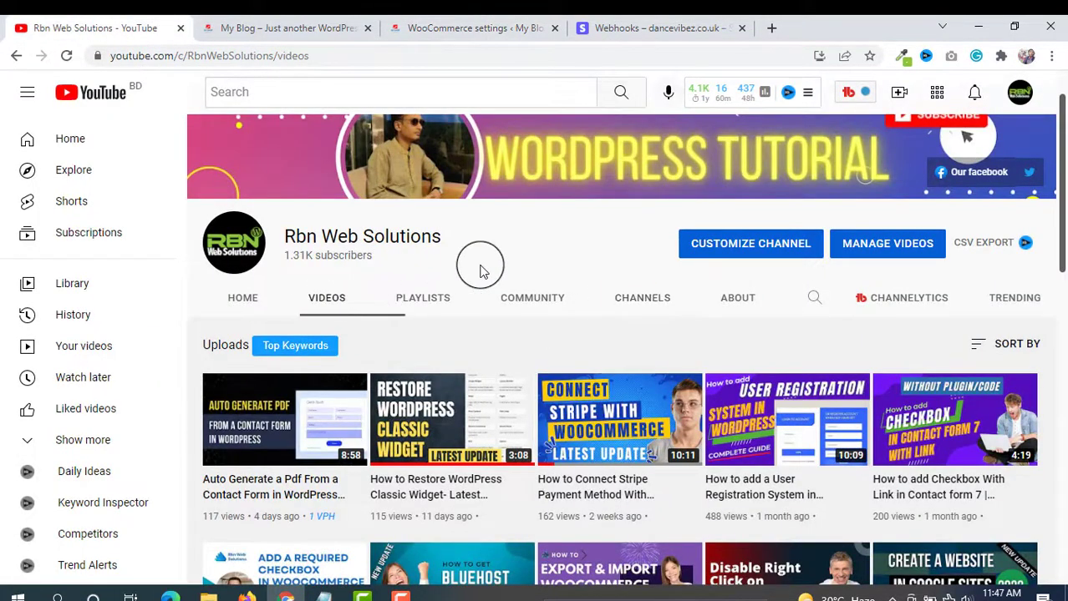